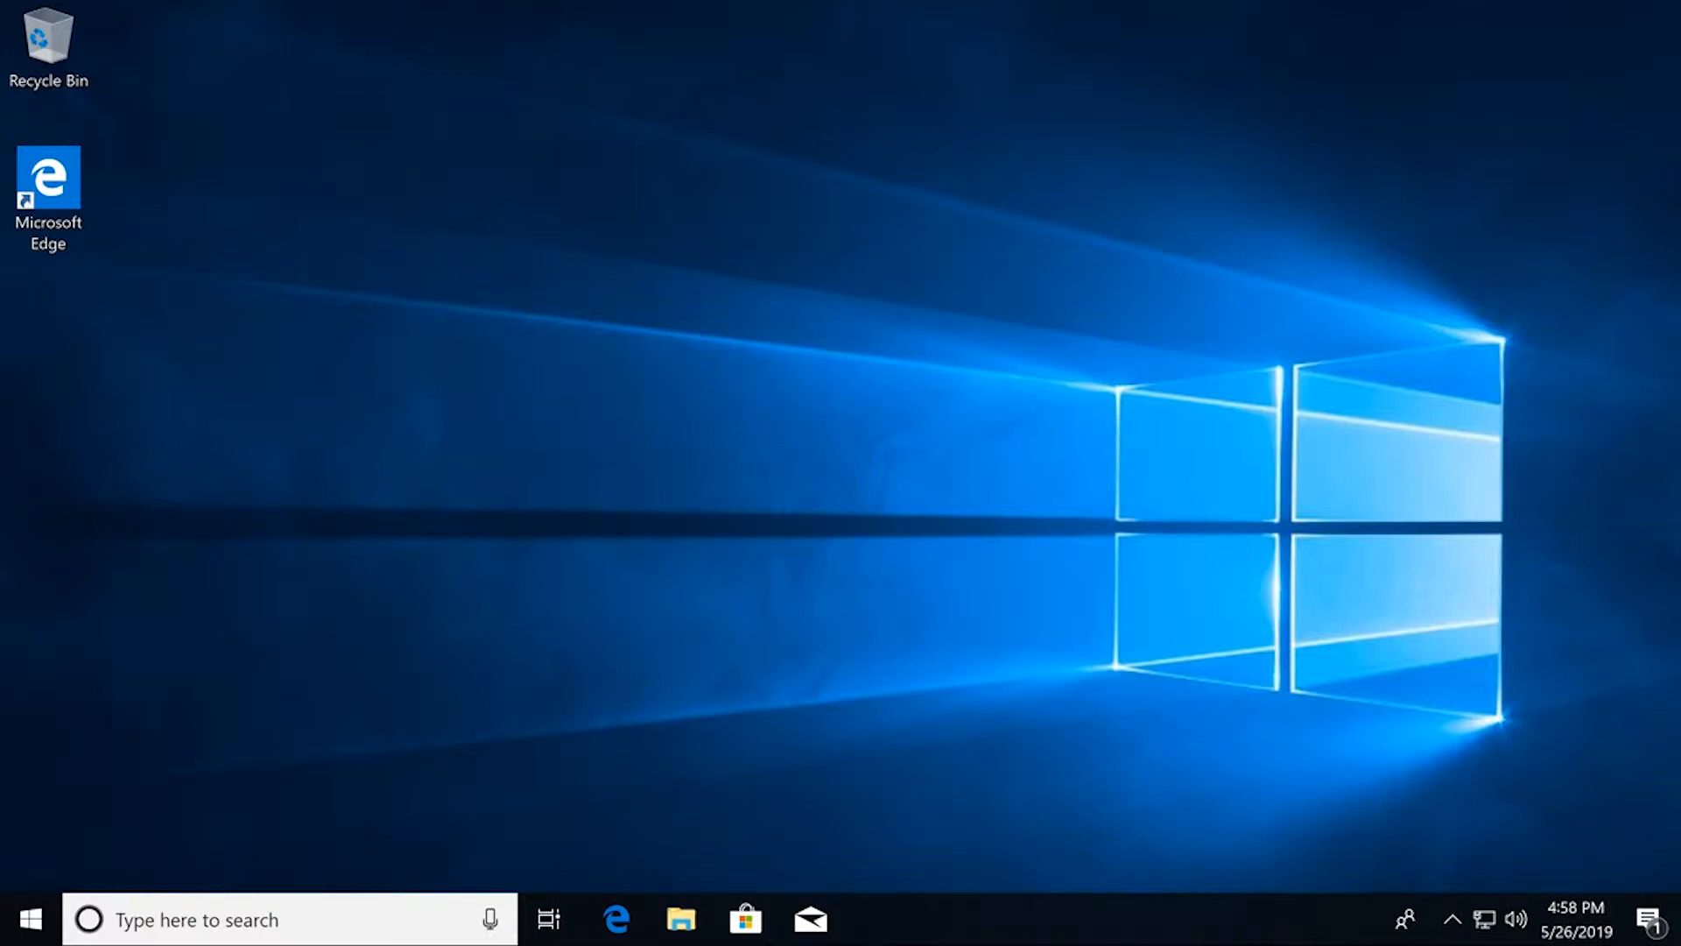
{"action": "left_click", "coordinate": [618, 921]}
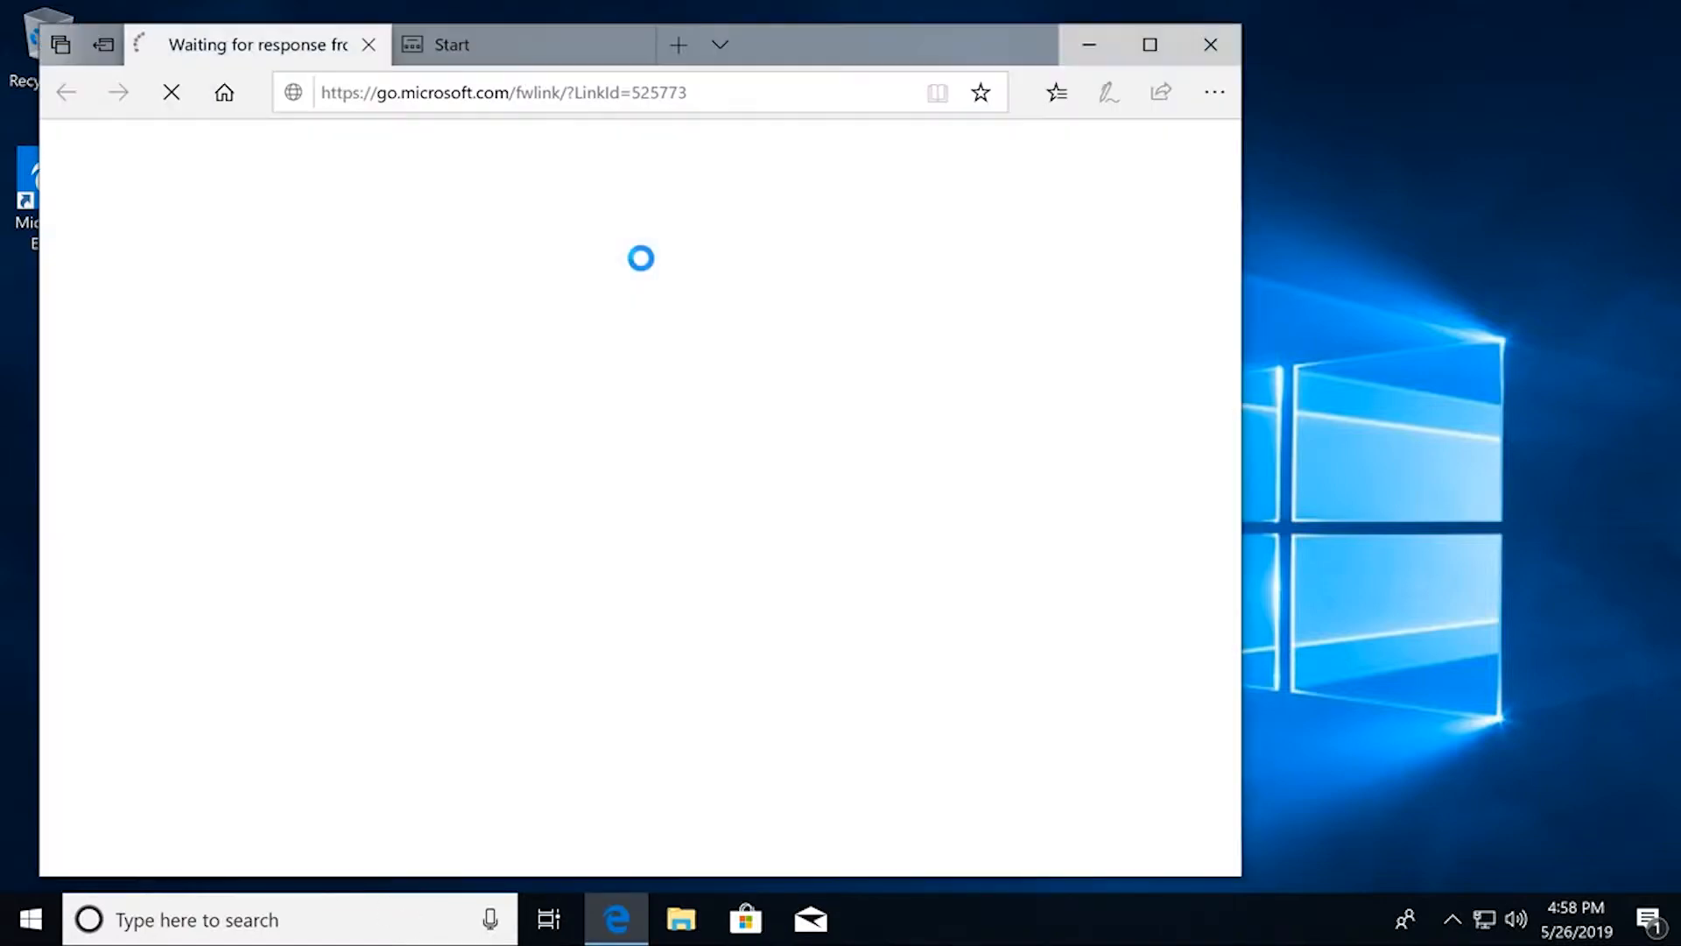
{"action": "key", "text": "ctrl+l"}
{"action": "type", "text": "https://www.heidoc.net/joomla/technology-science/microsoft/67-microsoft-windows-iso-download-tool"}
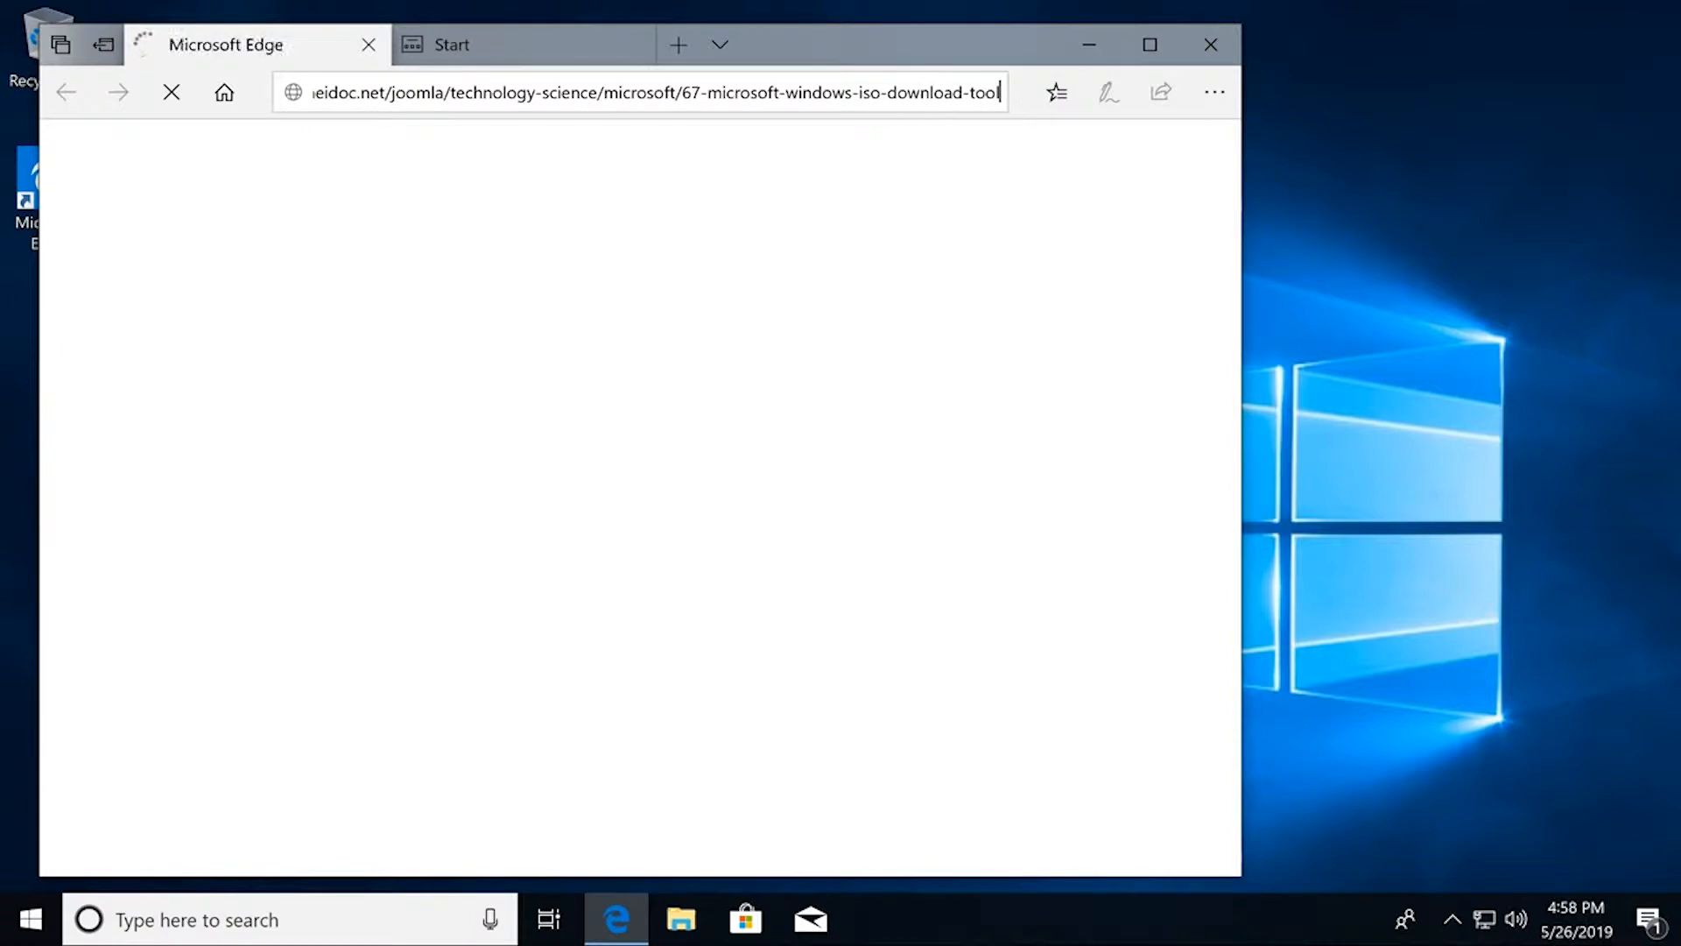
{"action": "key", "text": "Return"}
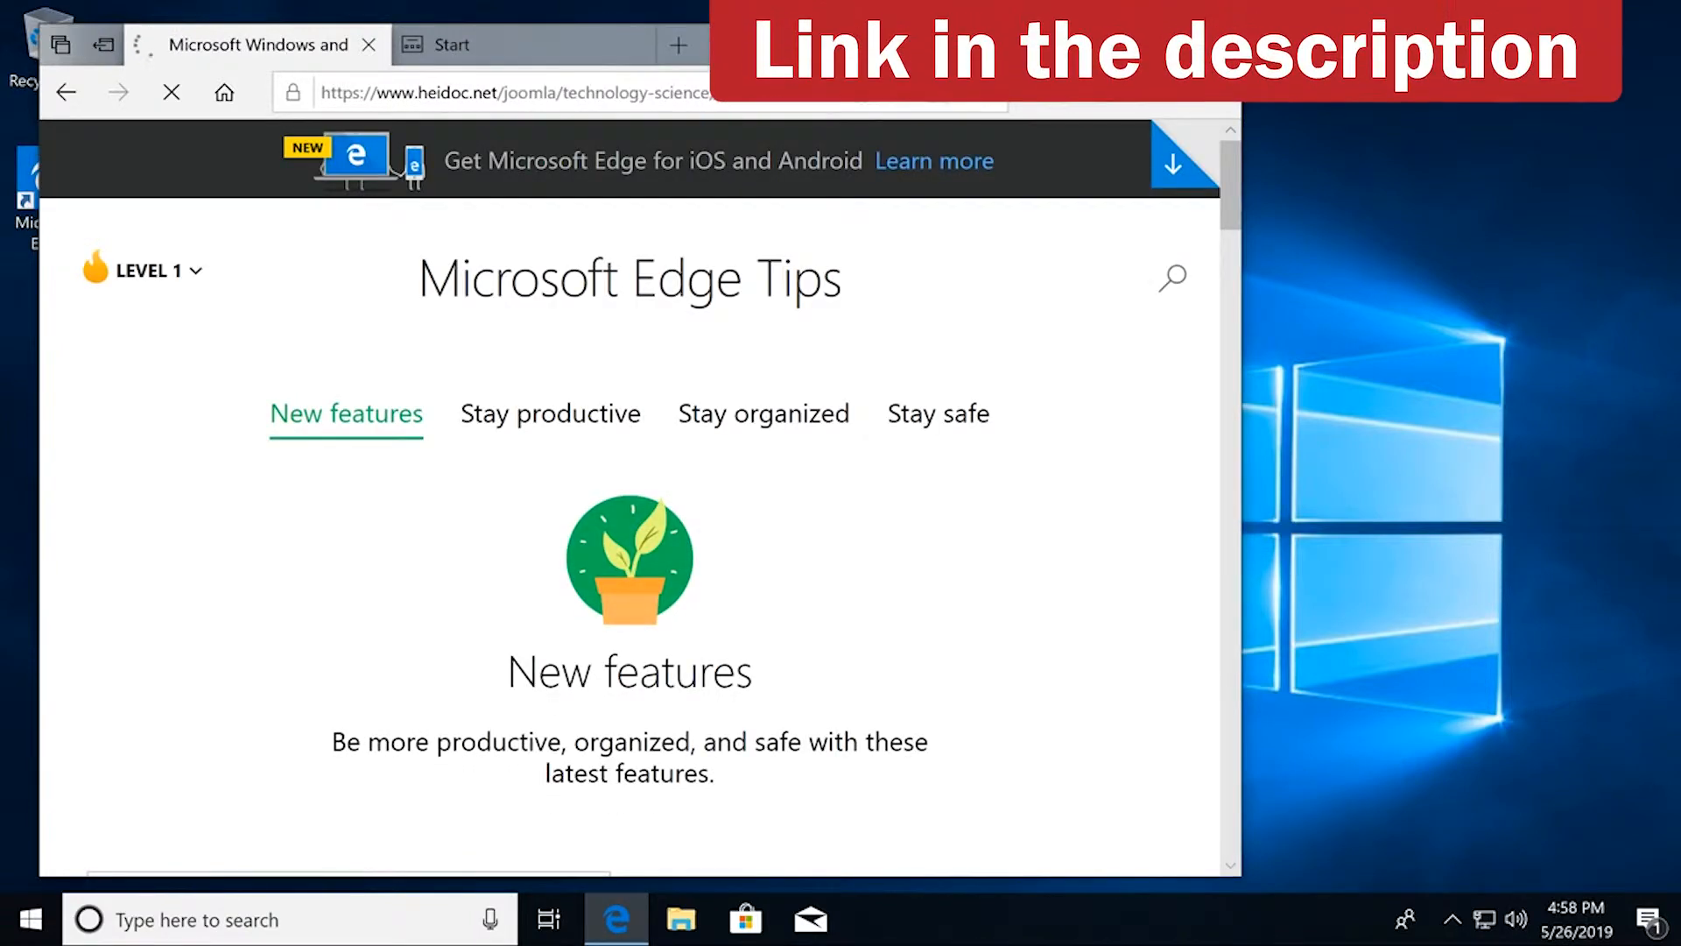
{"action": "left_click", "coordinate": [1150, 44]}
Step: Download Windows-ISO-Downloader.exe from the ISO Download Tool page and run it
{"action": "scroll", "coordinate": [541, 530], "scroll_direction": "down", "scroll_amount": 1}
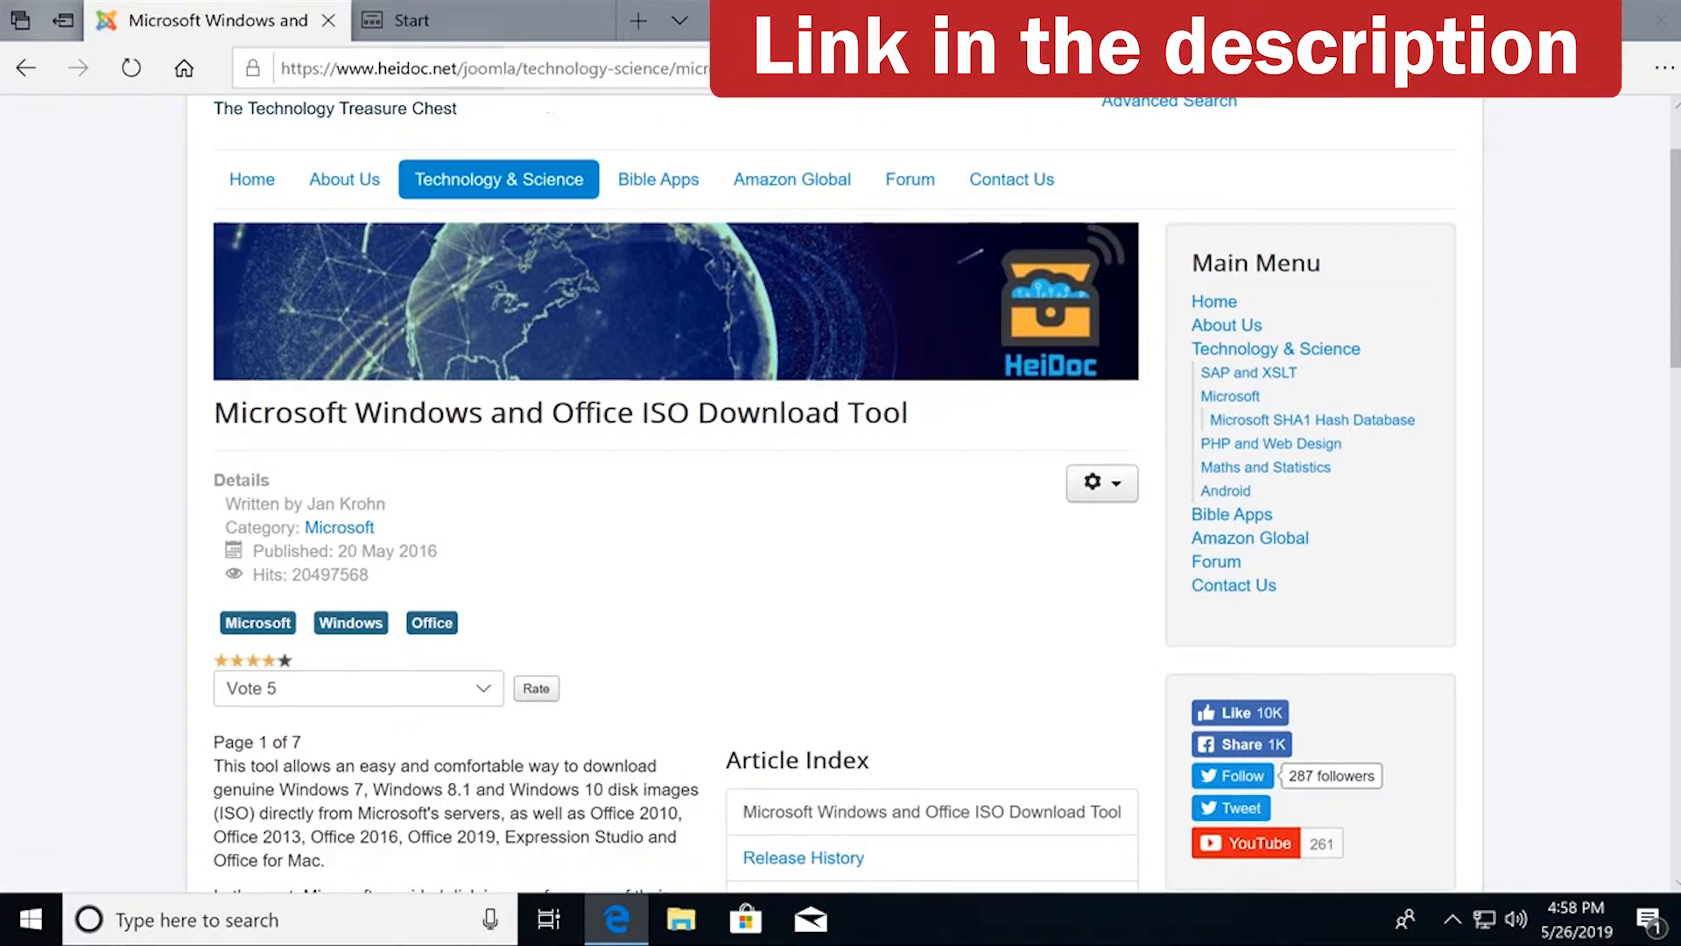
{"action": "scroll", "coordinate": [390, 543], "scroll_direction": "down", "scroll_amount": 4}
{"action": "scroll", "coordinate": [372, 582], "scroll_direction": "down", "scroll_amount": 1}
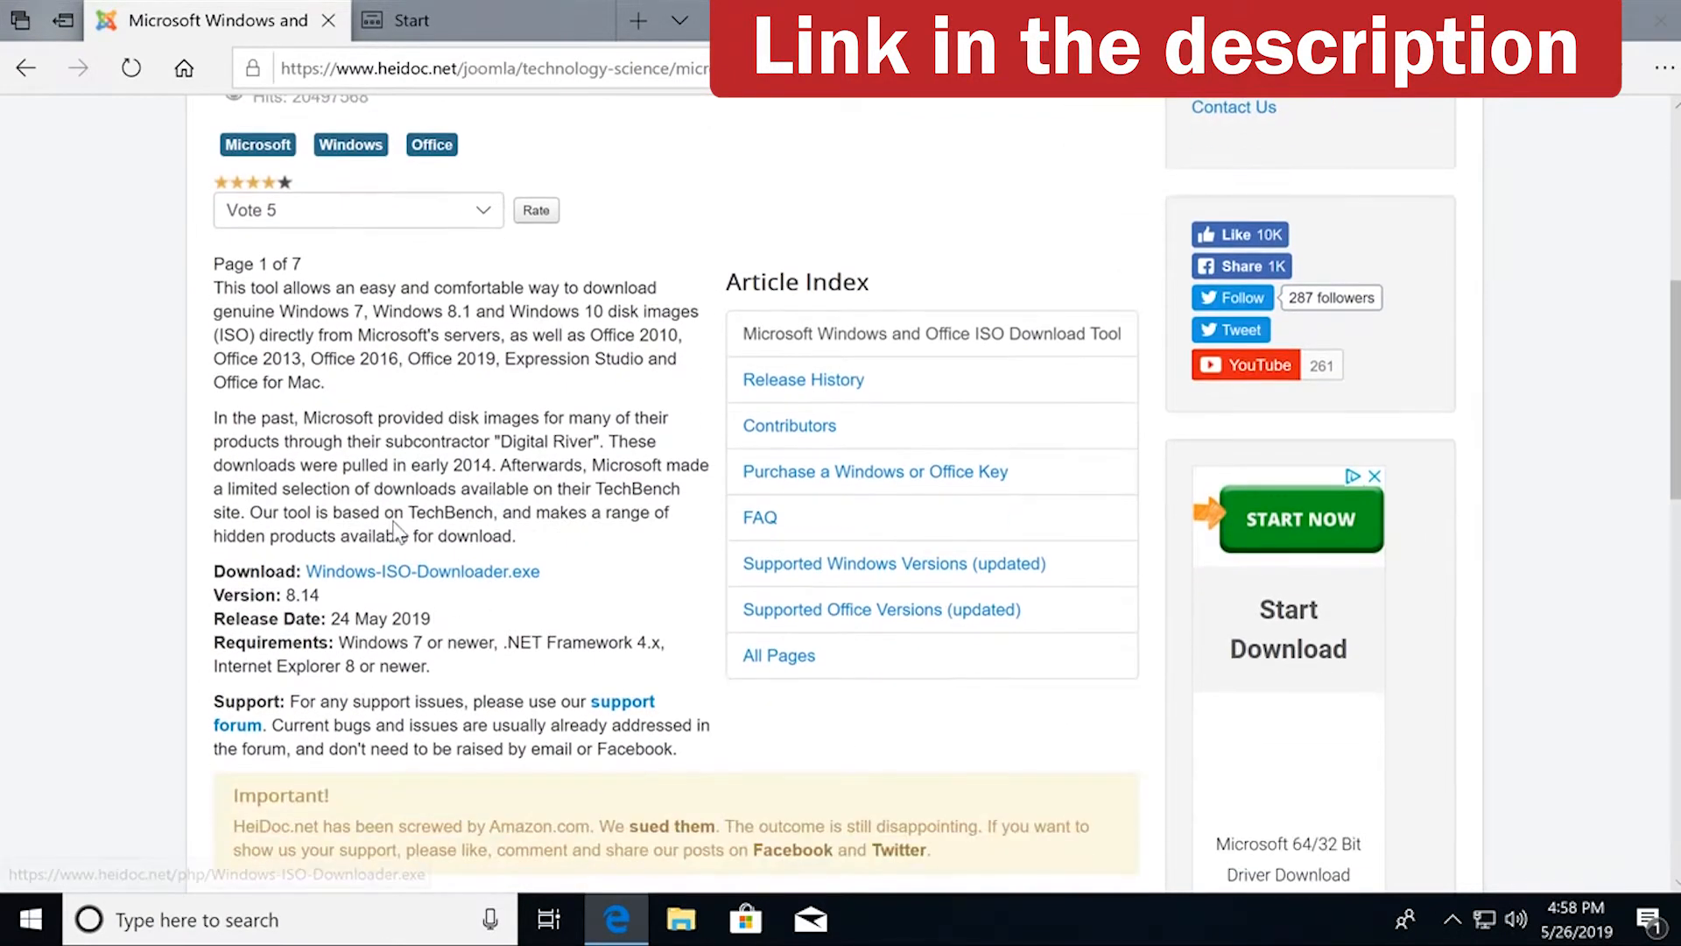
{"action": "left_click", "coordinate": [372, 573]}
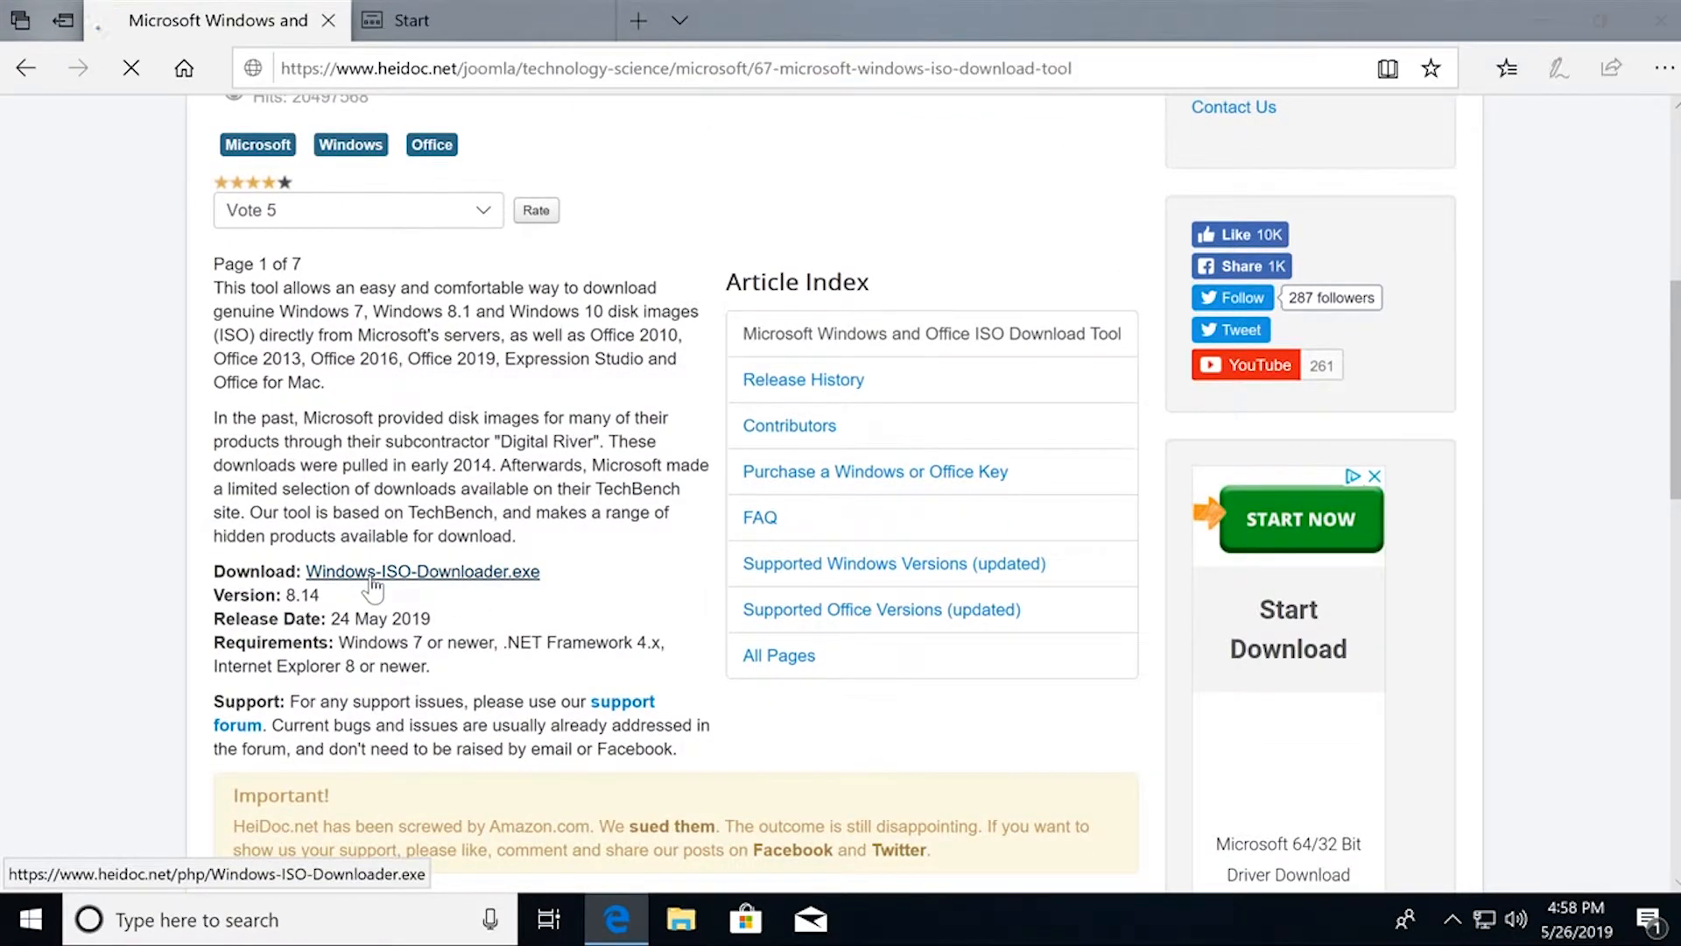
{"action": "left_click", "coordinate": [1077, 848]}
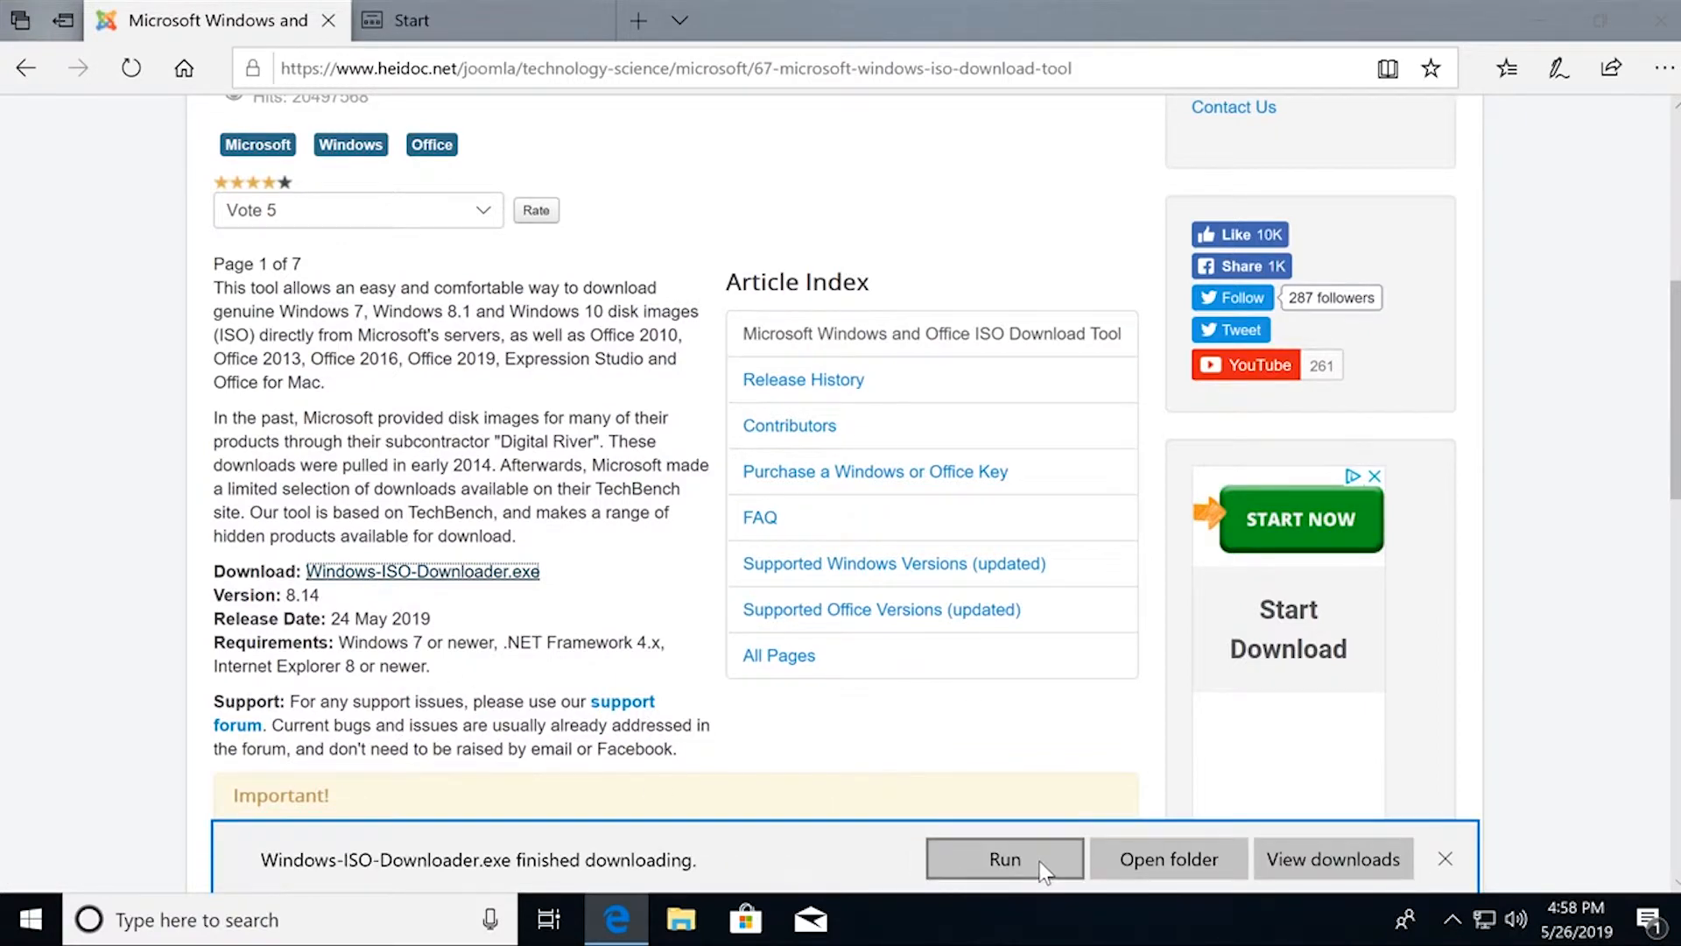
{"action": "left_click", "coordinate": [1039, 858]}
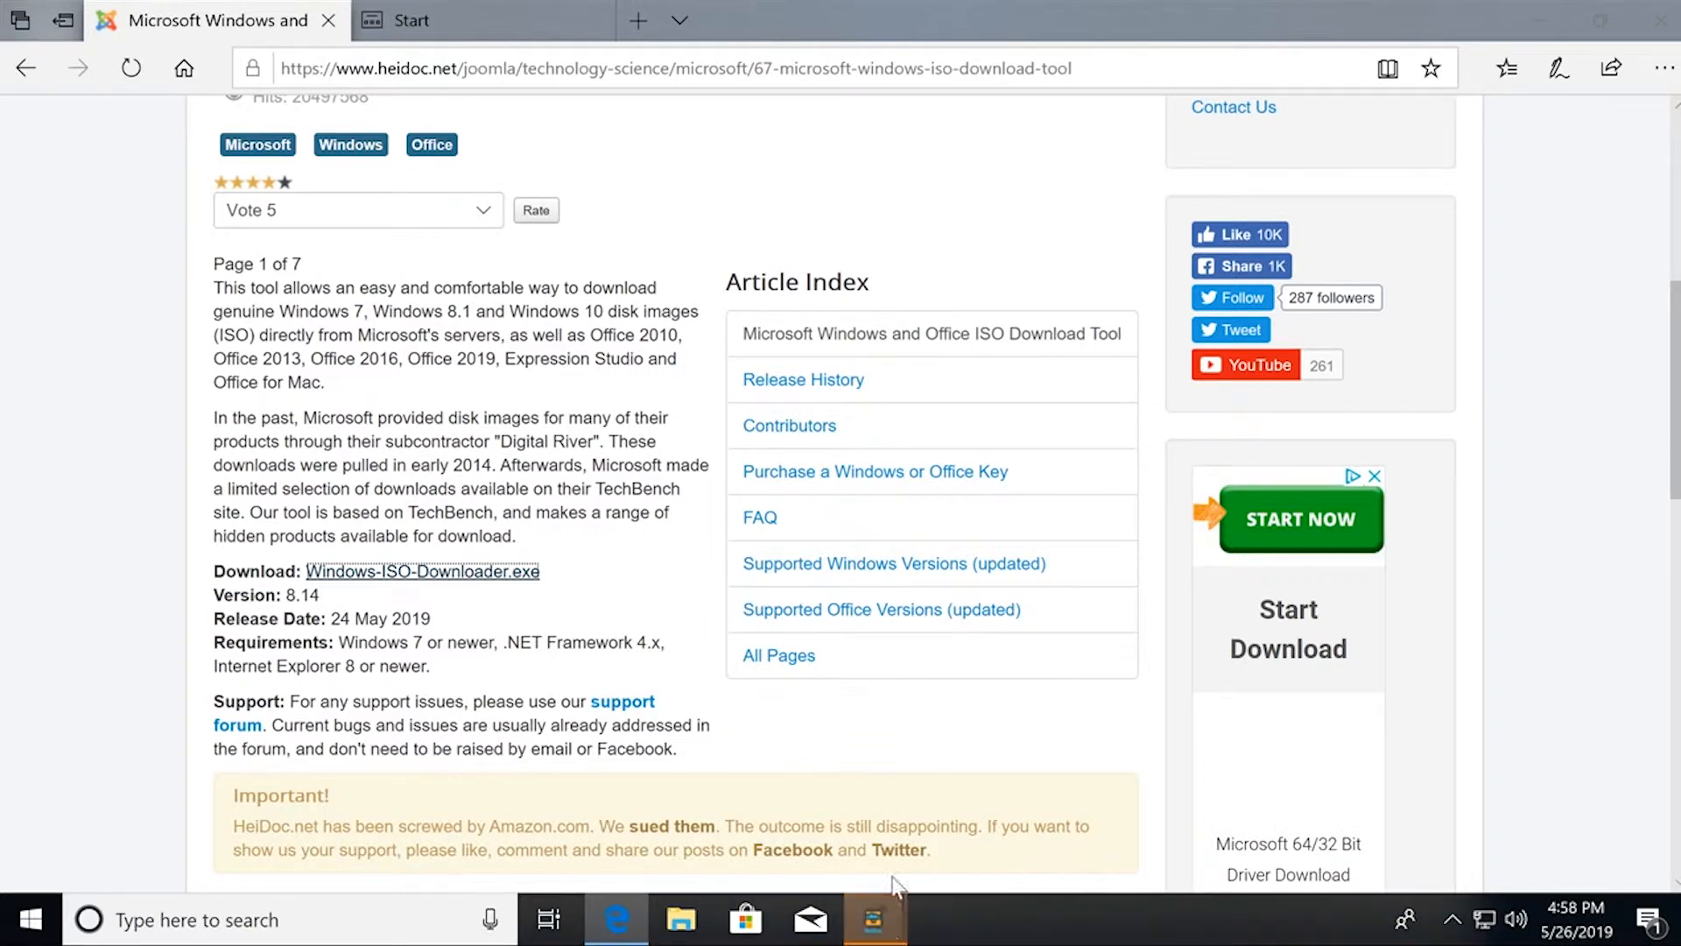
Step: Close the browser and move the sponsor message aside to bring the HeiDoc.net Windows ISO Downloader window to the front
{"action": "left_click", "coordinate": [1658, 28]}
{"action": "left_click", "coordinate": [706, 514]}
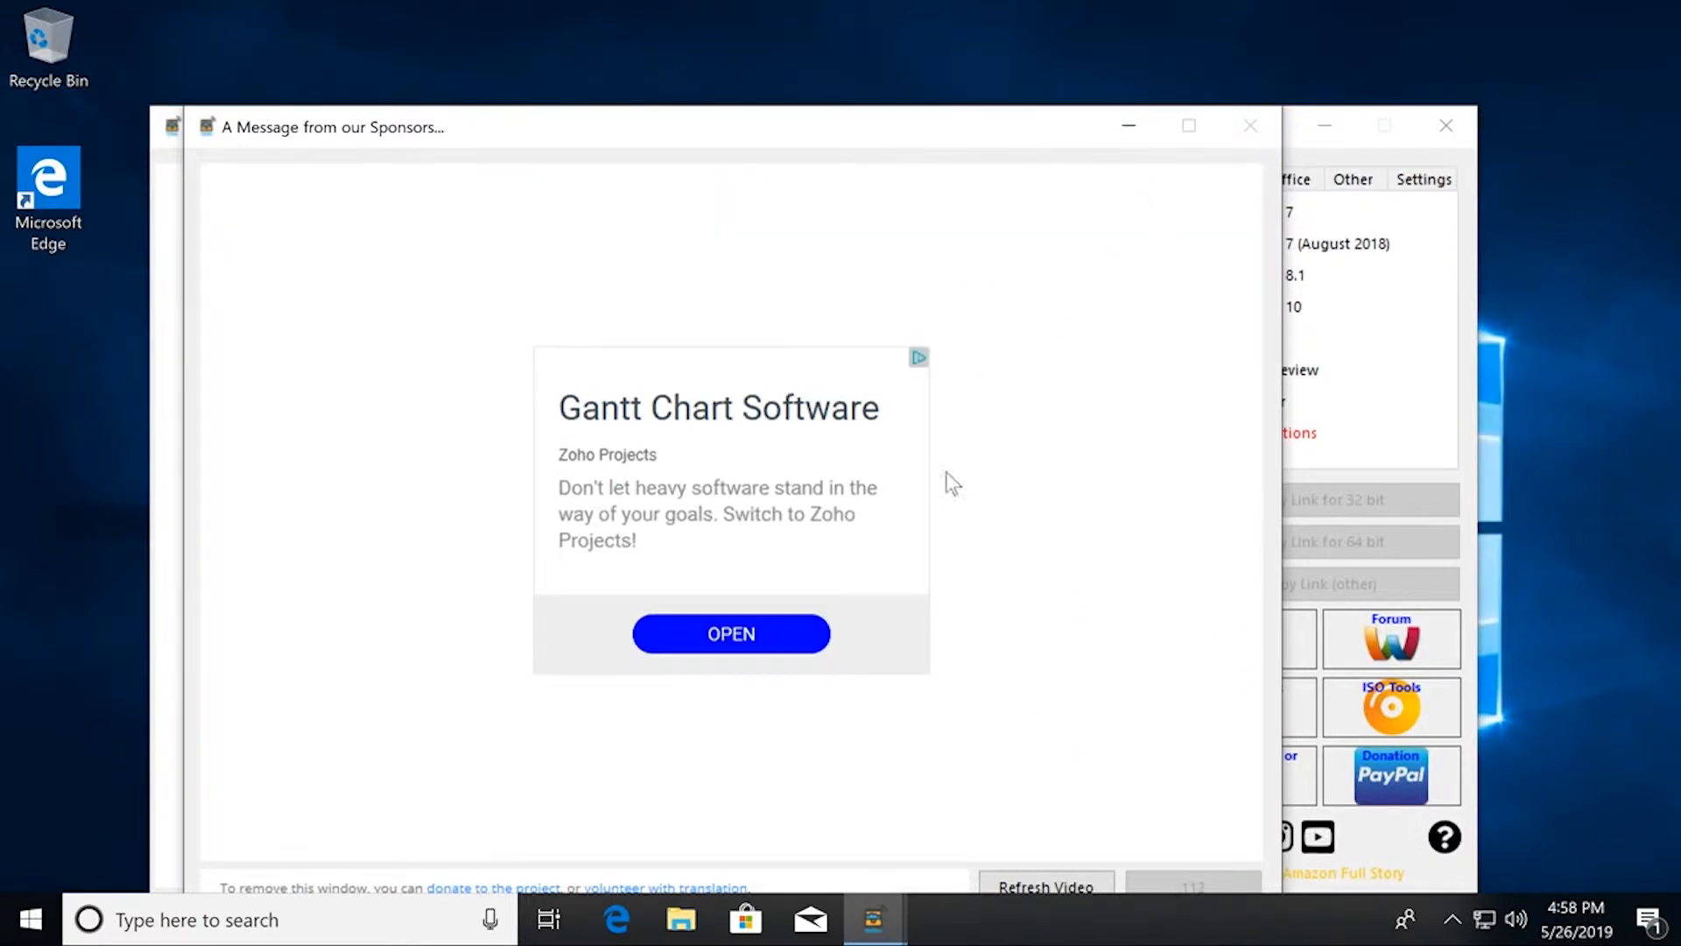
{"action": "left_click_drag", "start_coordinate": [1058, 119], "coordinate": [902, 22]}
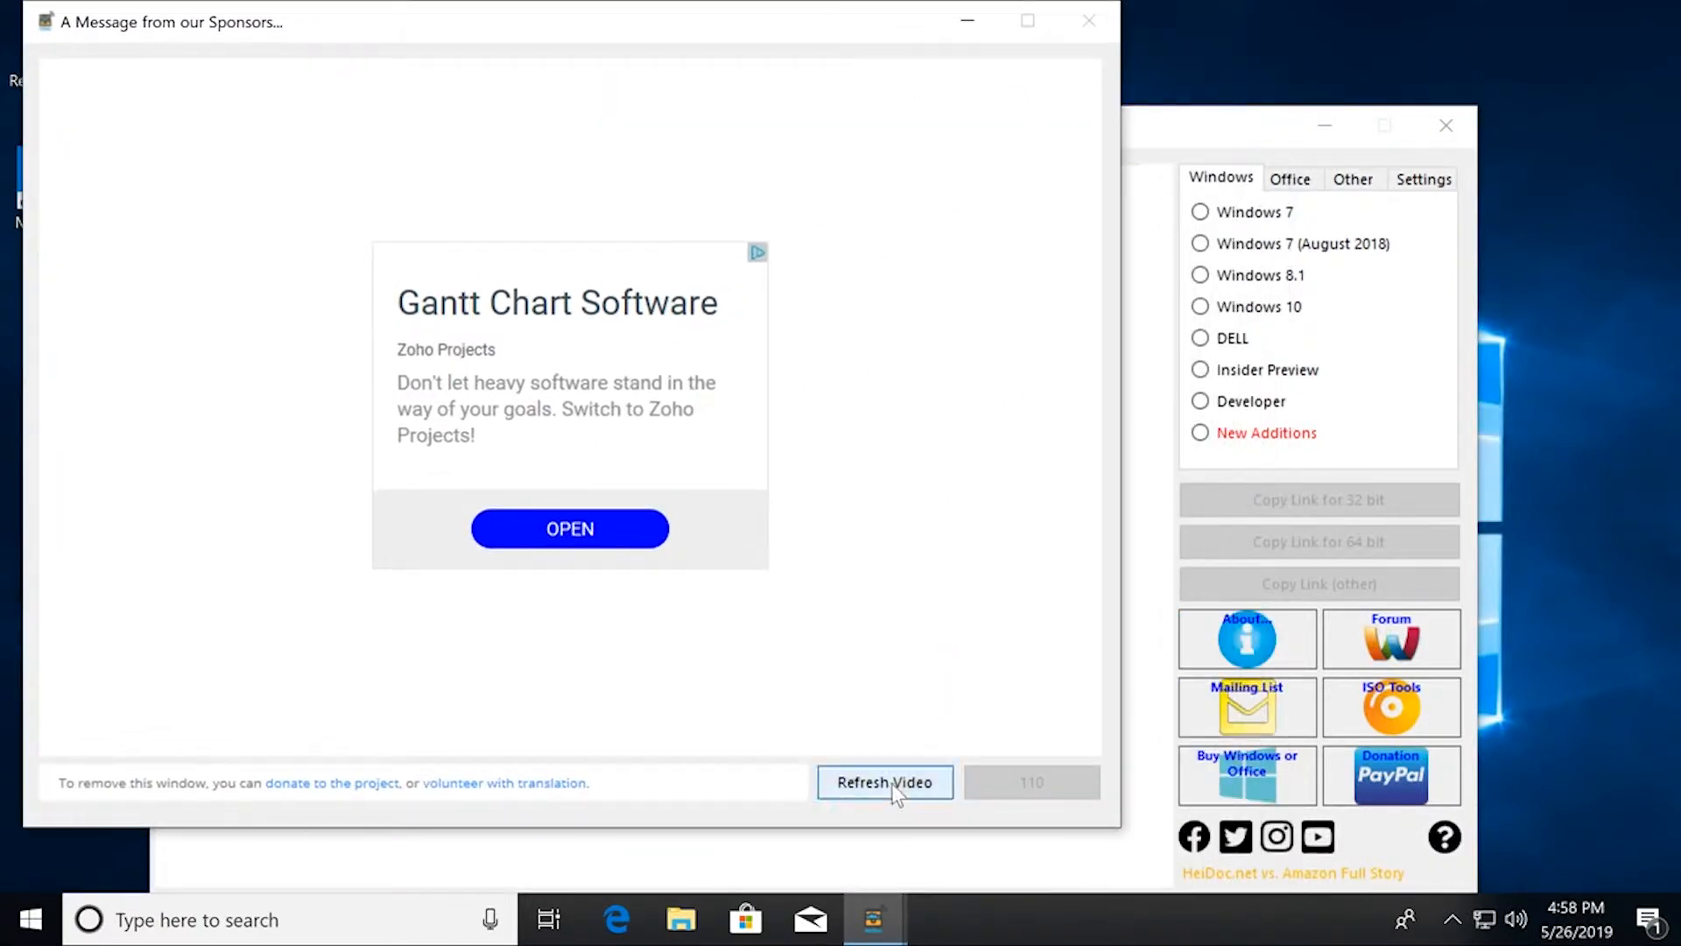
{"action": "left_click_drag", "start_coordinate": [1211, 141], "coordinate": [1206, 57]}
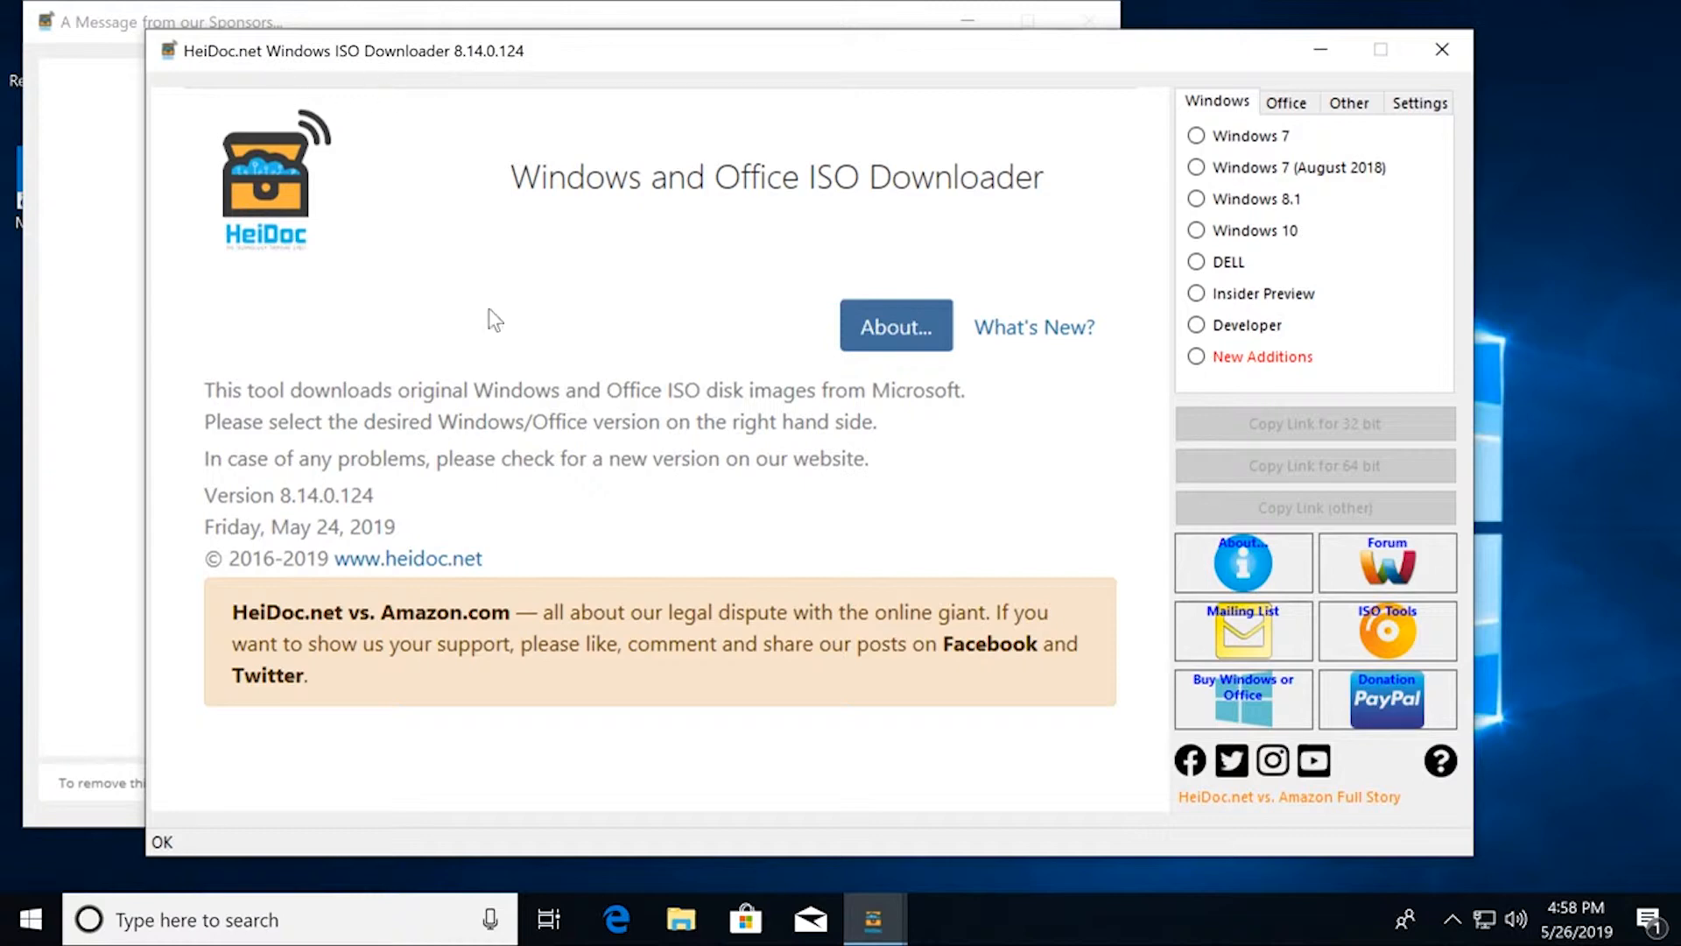
Step: Select Windows 10 and confirm the Windows 10 Home/Pro edition of the May 2019 Update
{"action": "left_click", "coordinate": [1198, 231]}
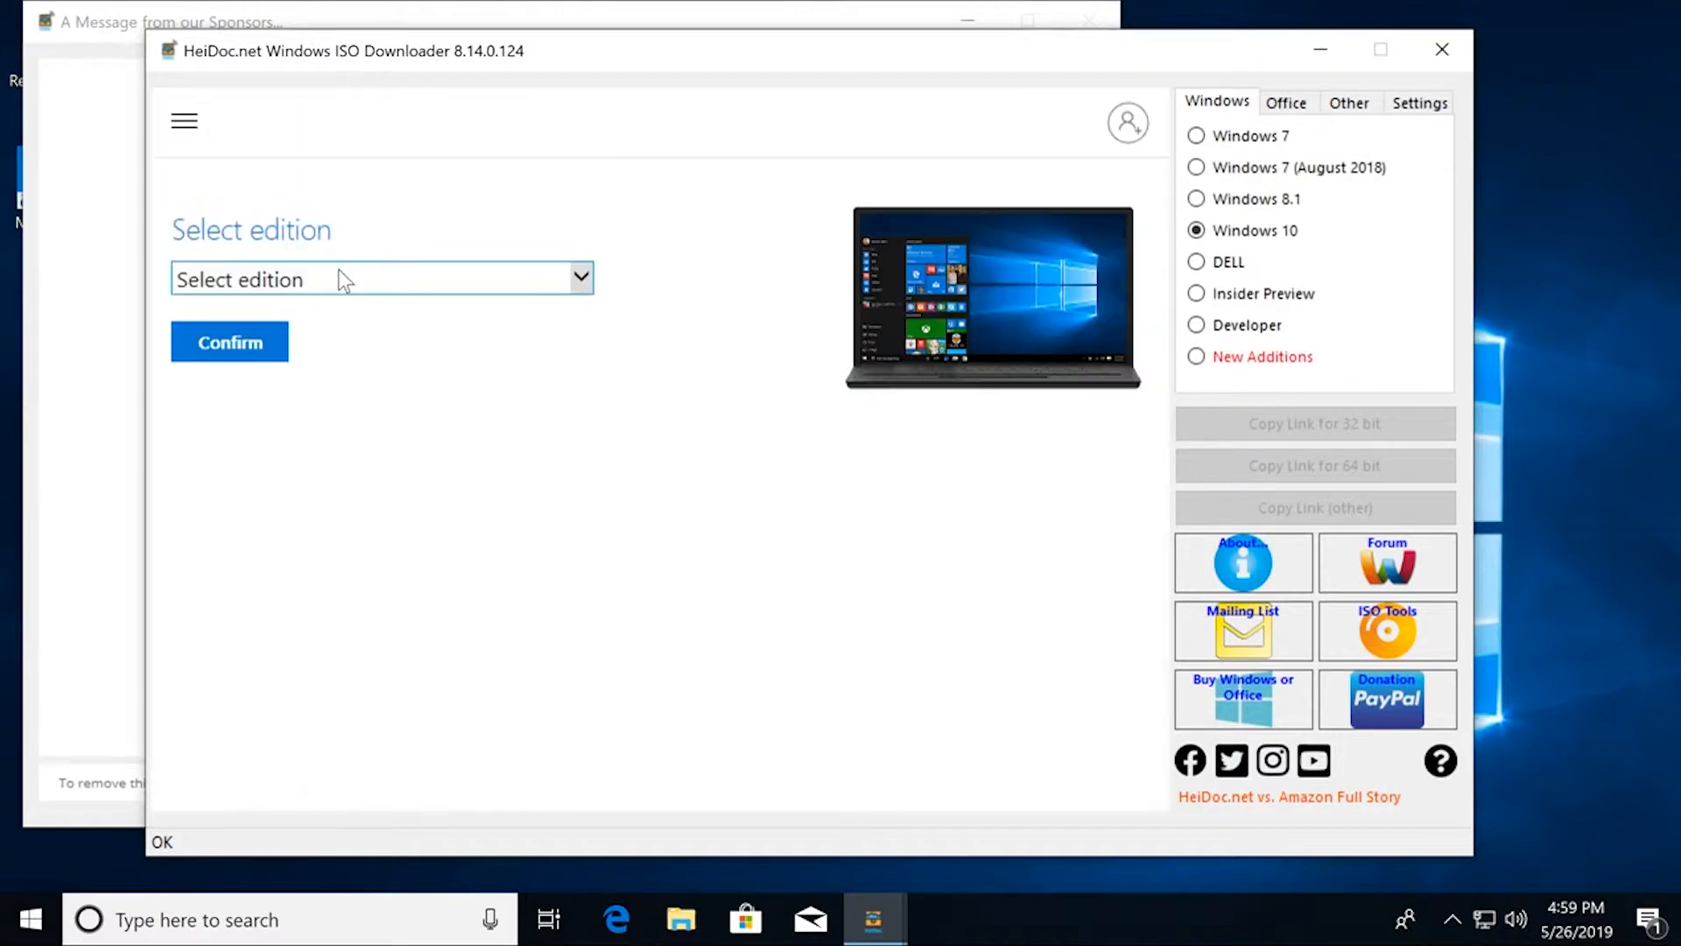
{"action": "left_click", "coordinate": [338, 272]}
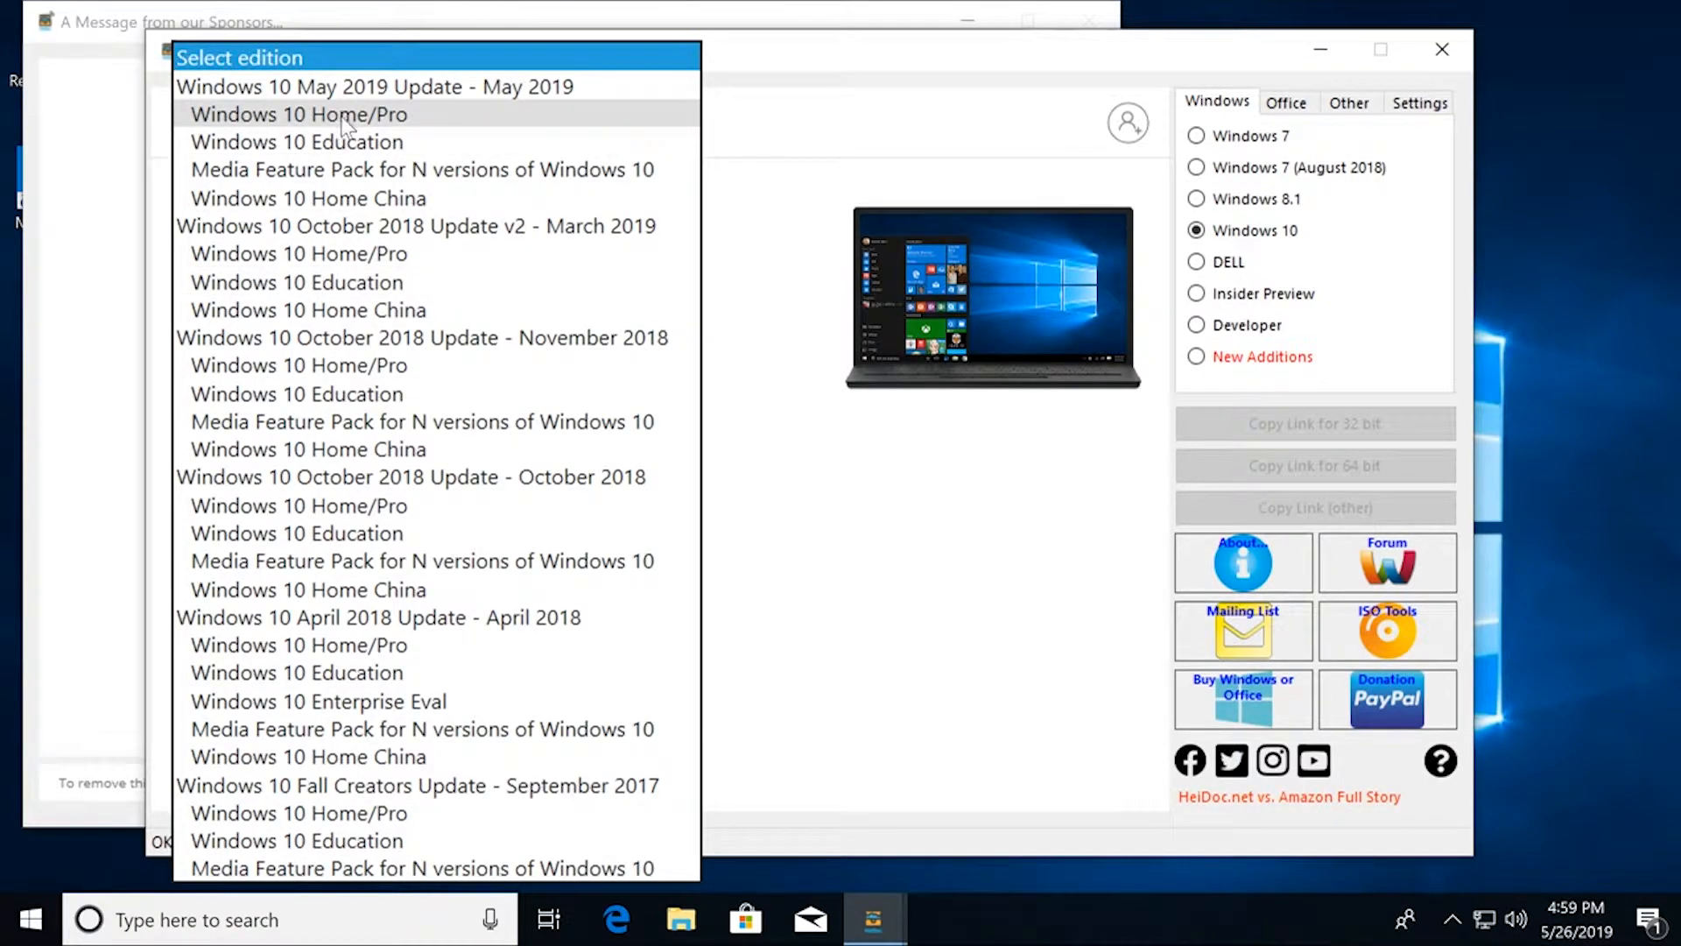
{"action": "left_click", "coordinate": [950, 129]}
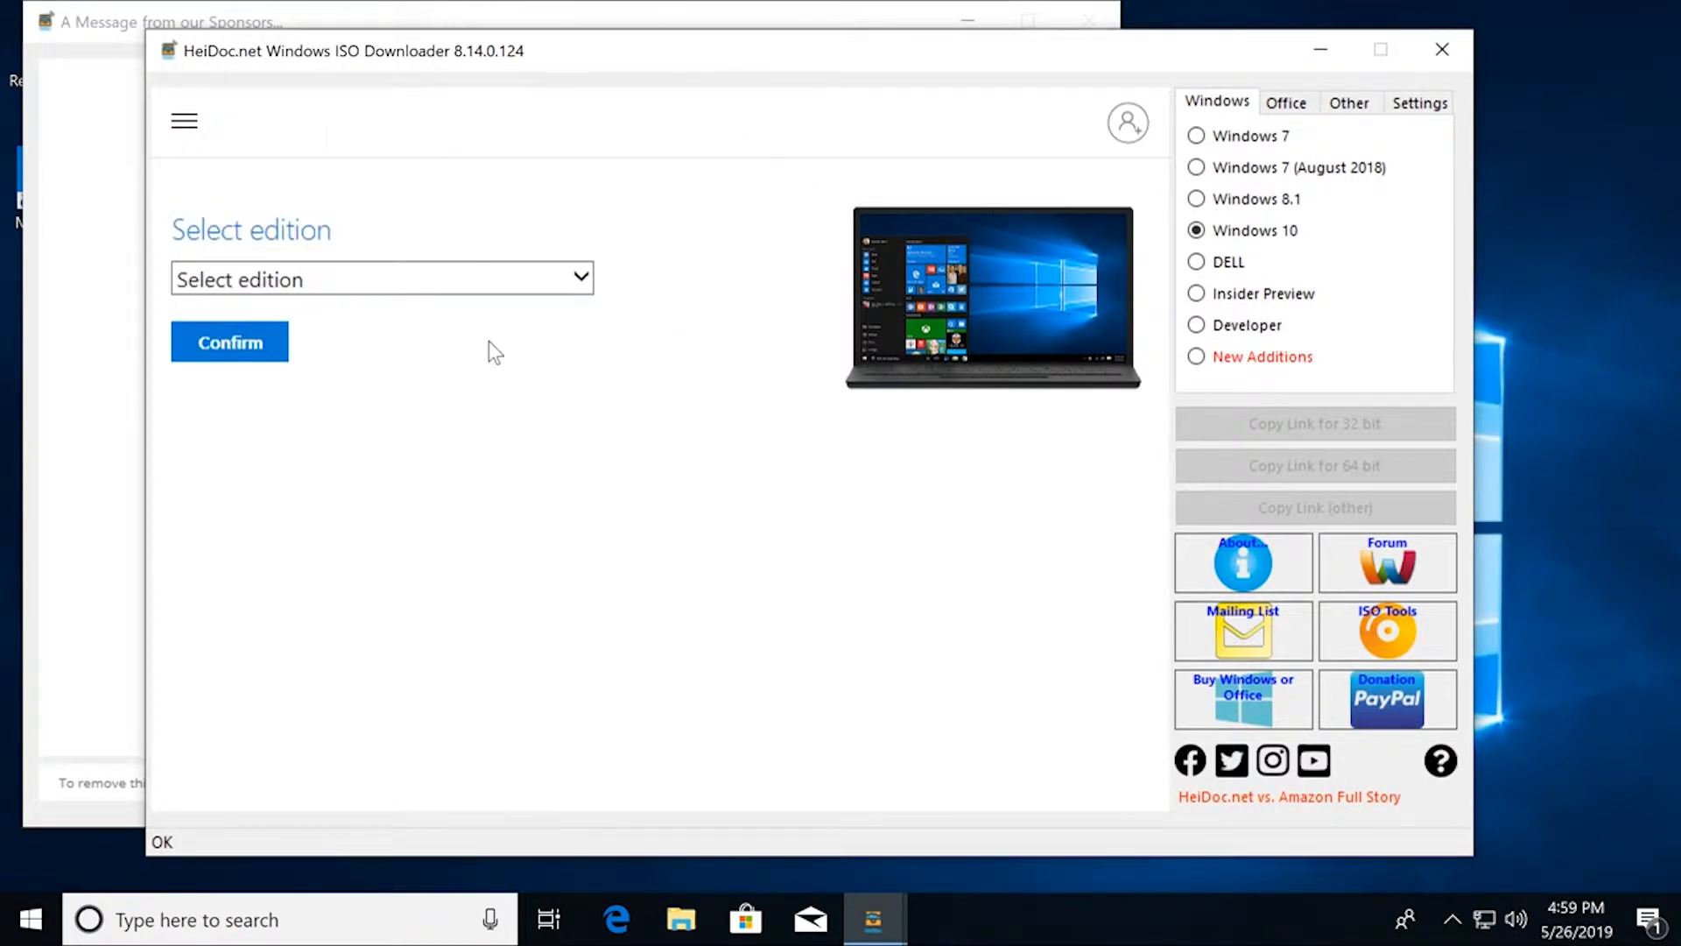
{"action": "left_click", "coordinate": [448, 284]}
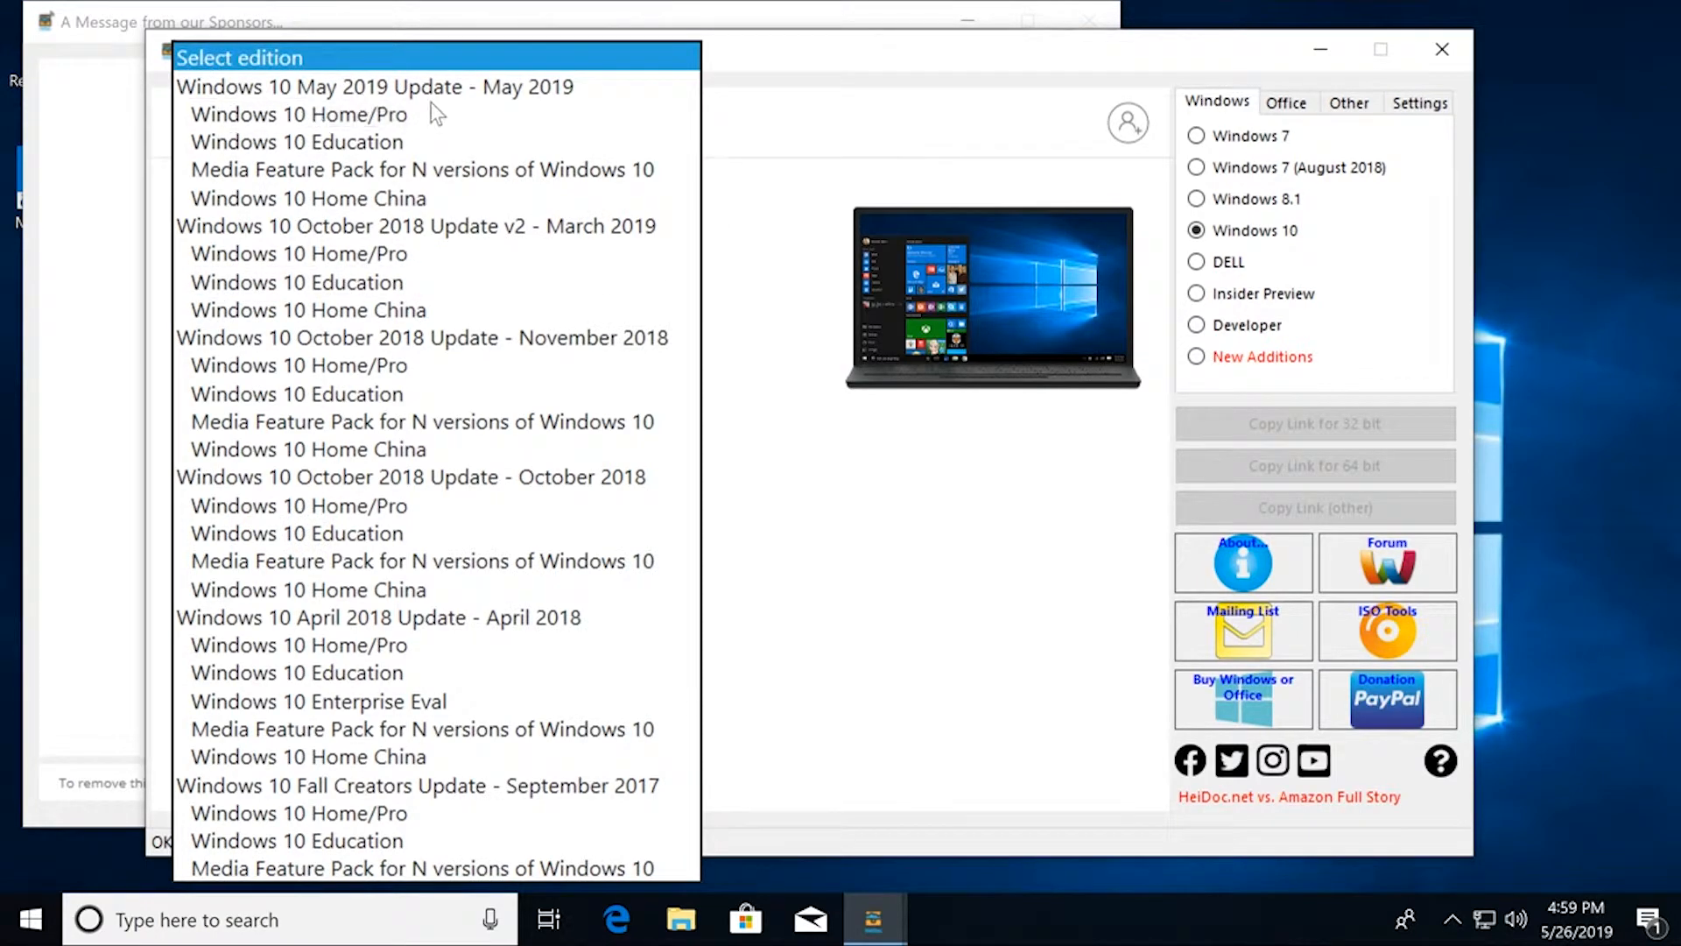
{"action": "left_click", "coordinate": [294, 115]}
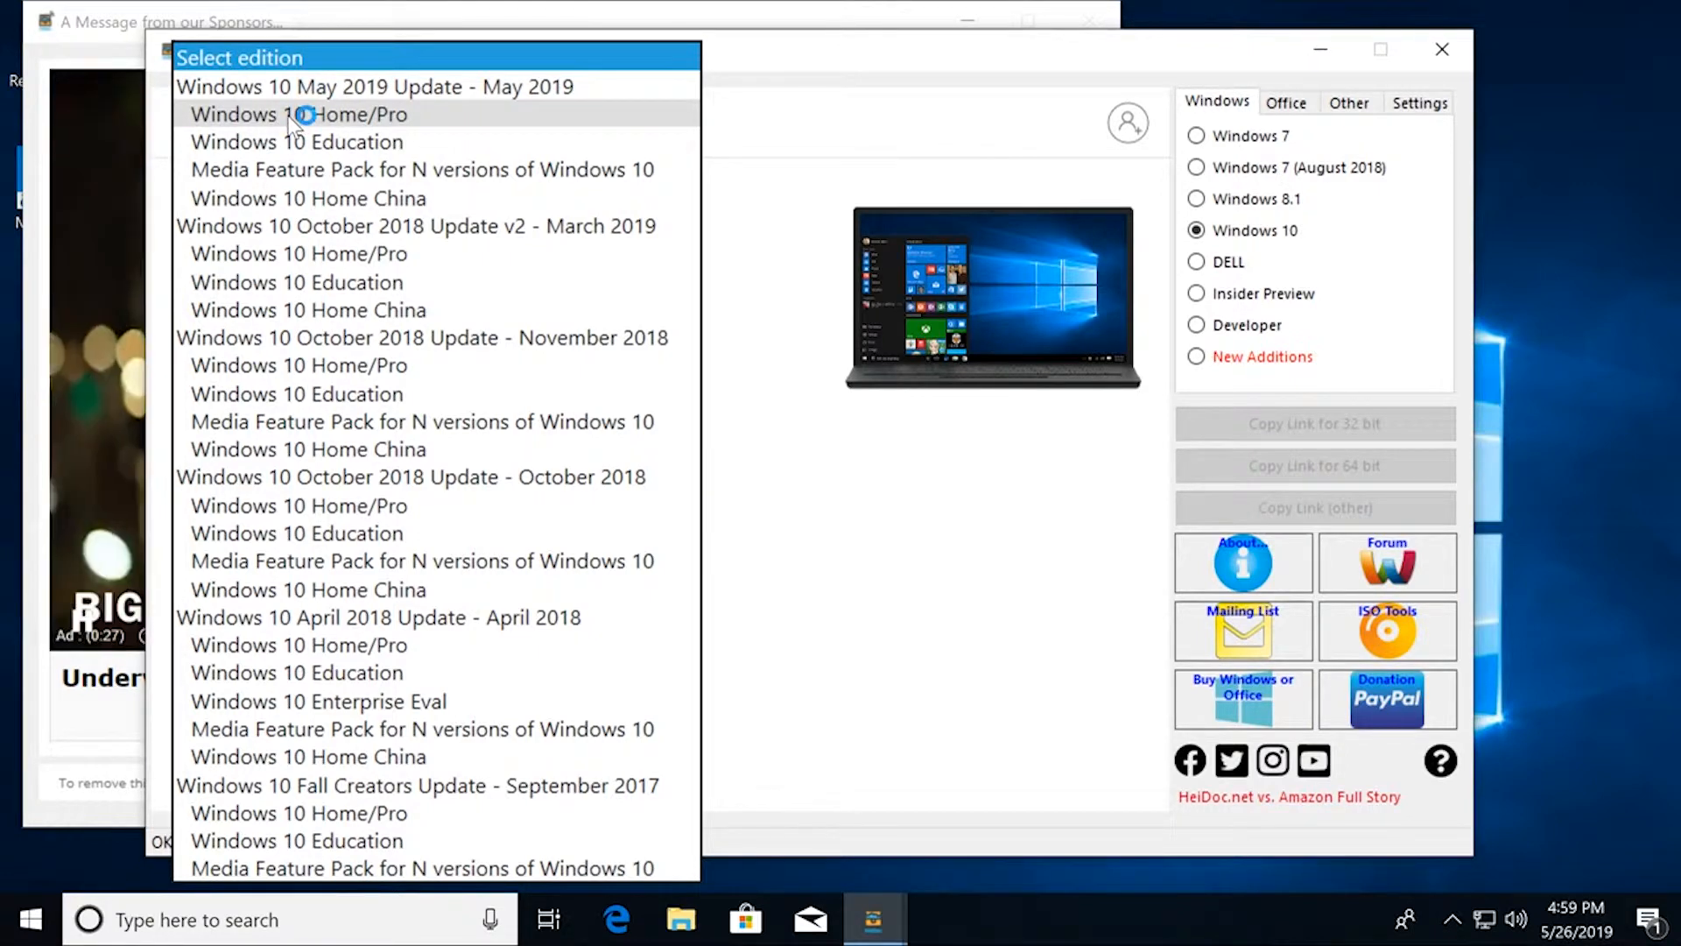
{"action": "left_click", "coordinate": [243, 369]}
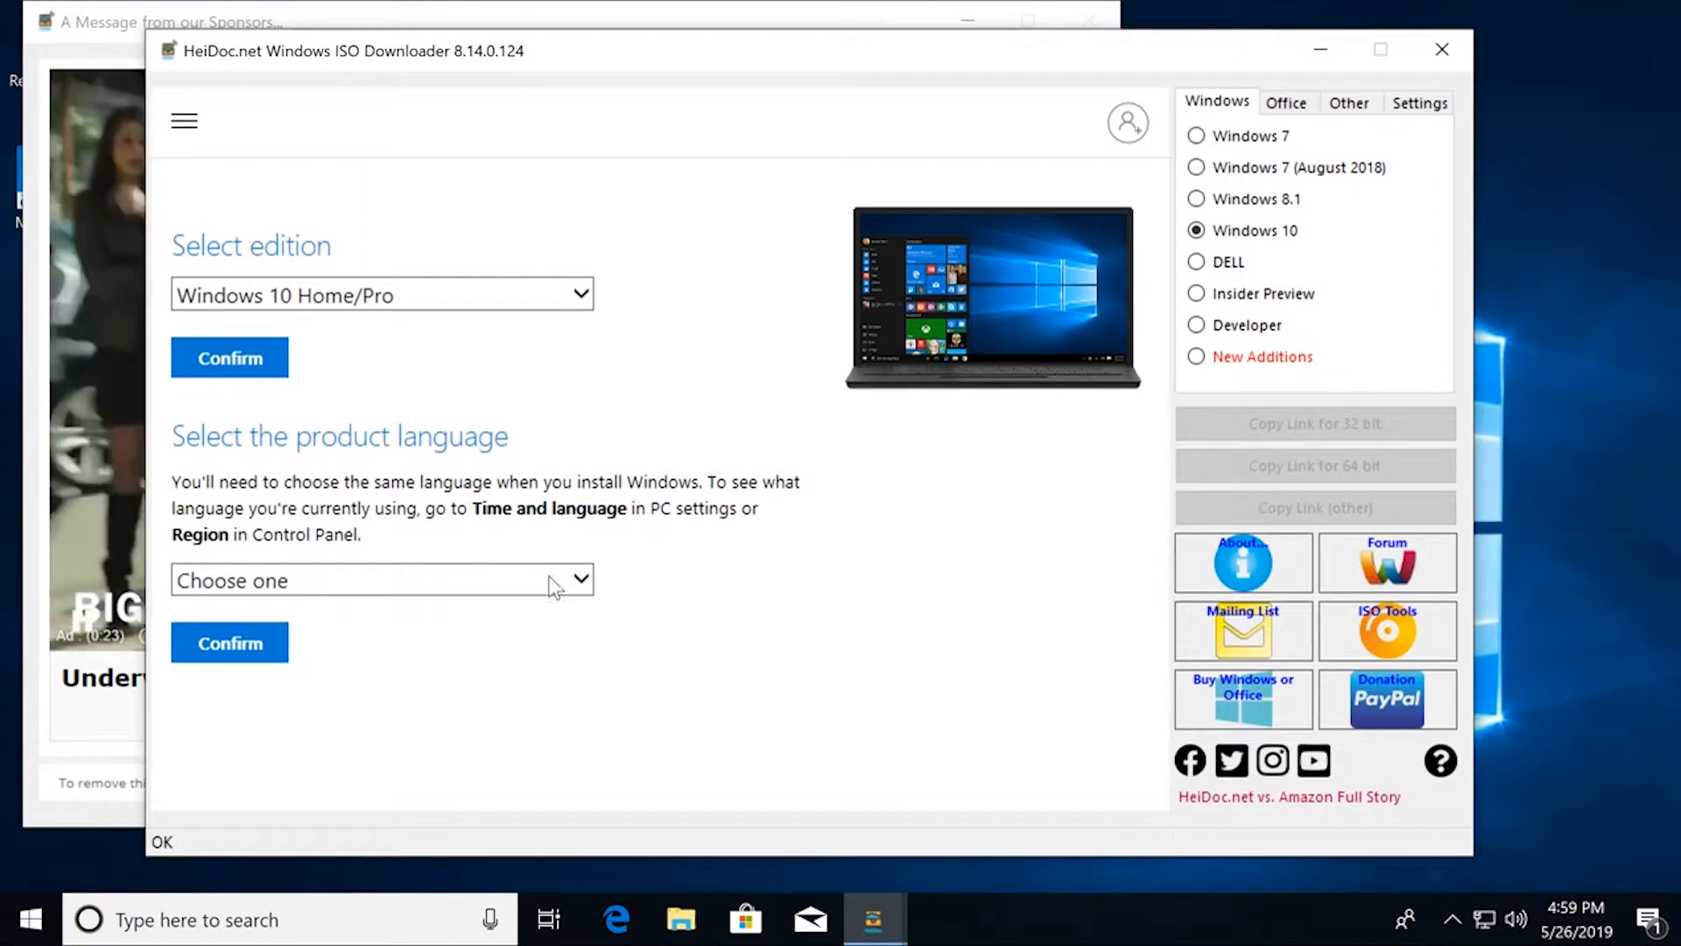
Step: Set the product language to English and confirm it
{"action": "left_click", "coordinate": [478, 578]}
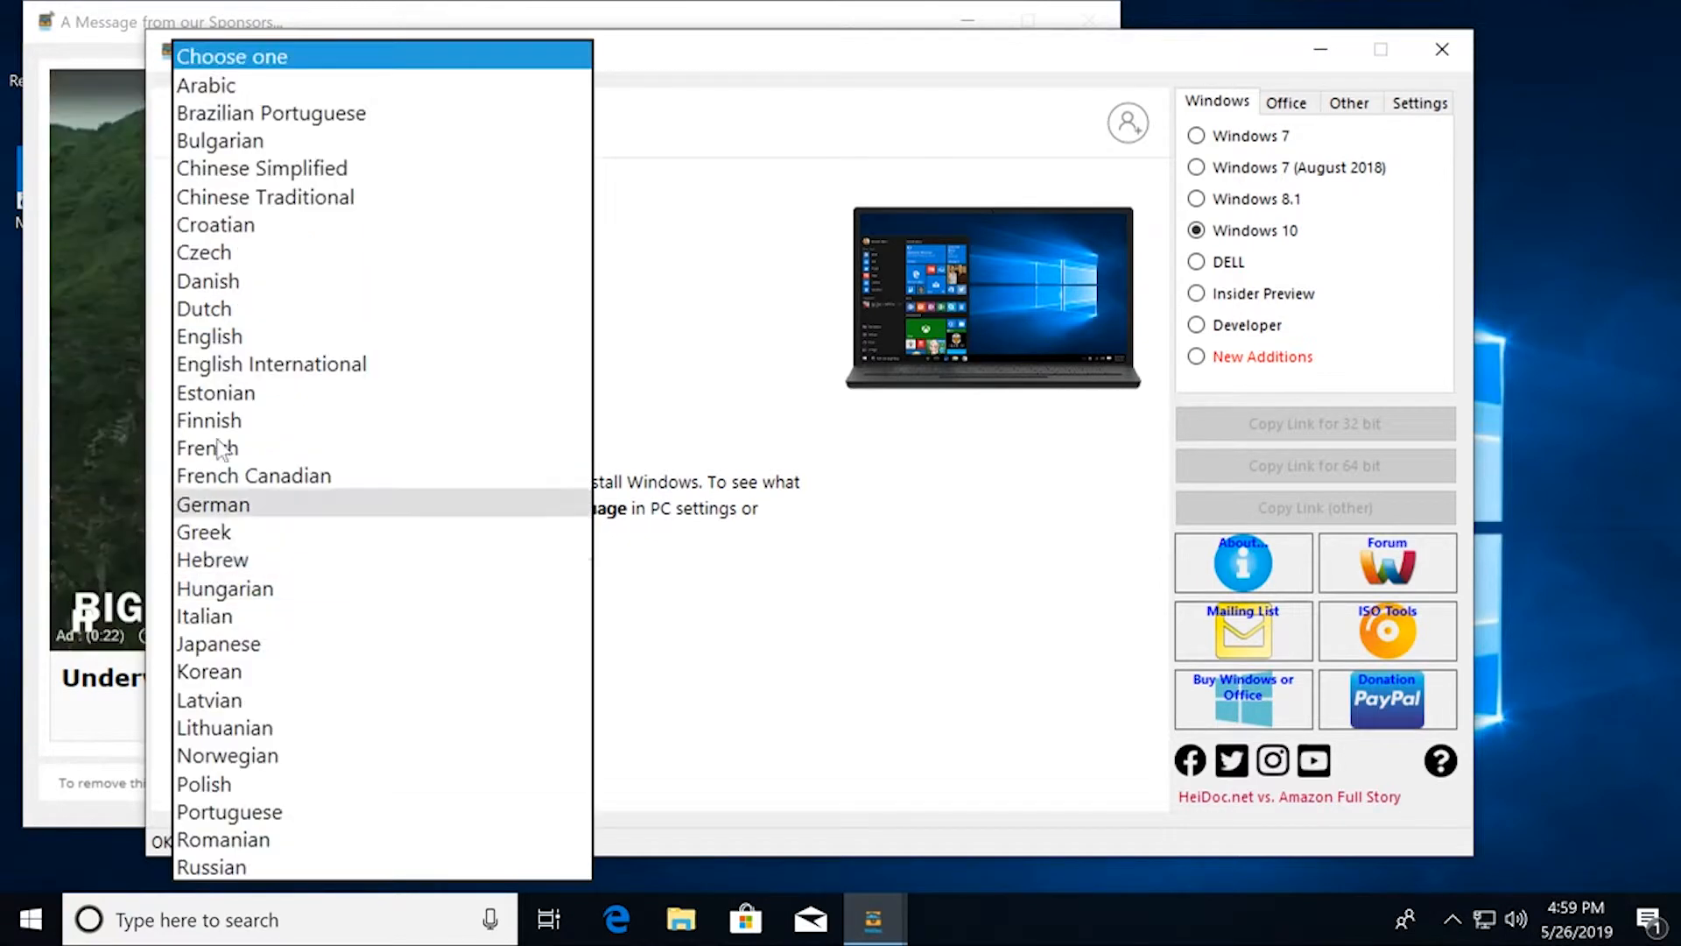
{"action": "left_click", "coordinate": [253, 338]}
{"action": "left_click", "coordinate": [205, 643]}
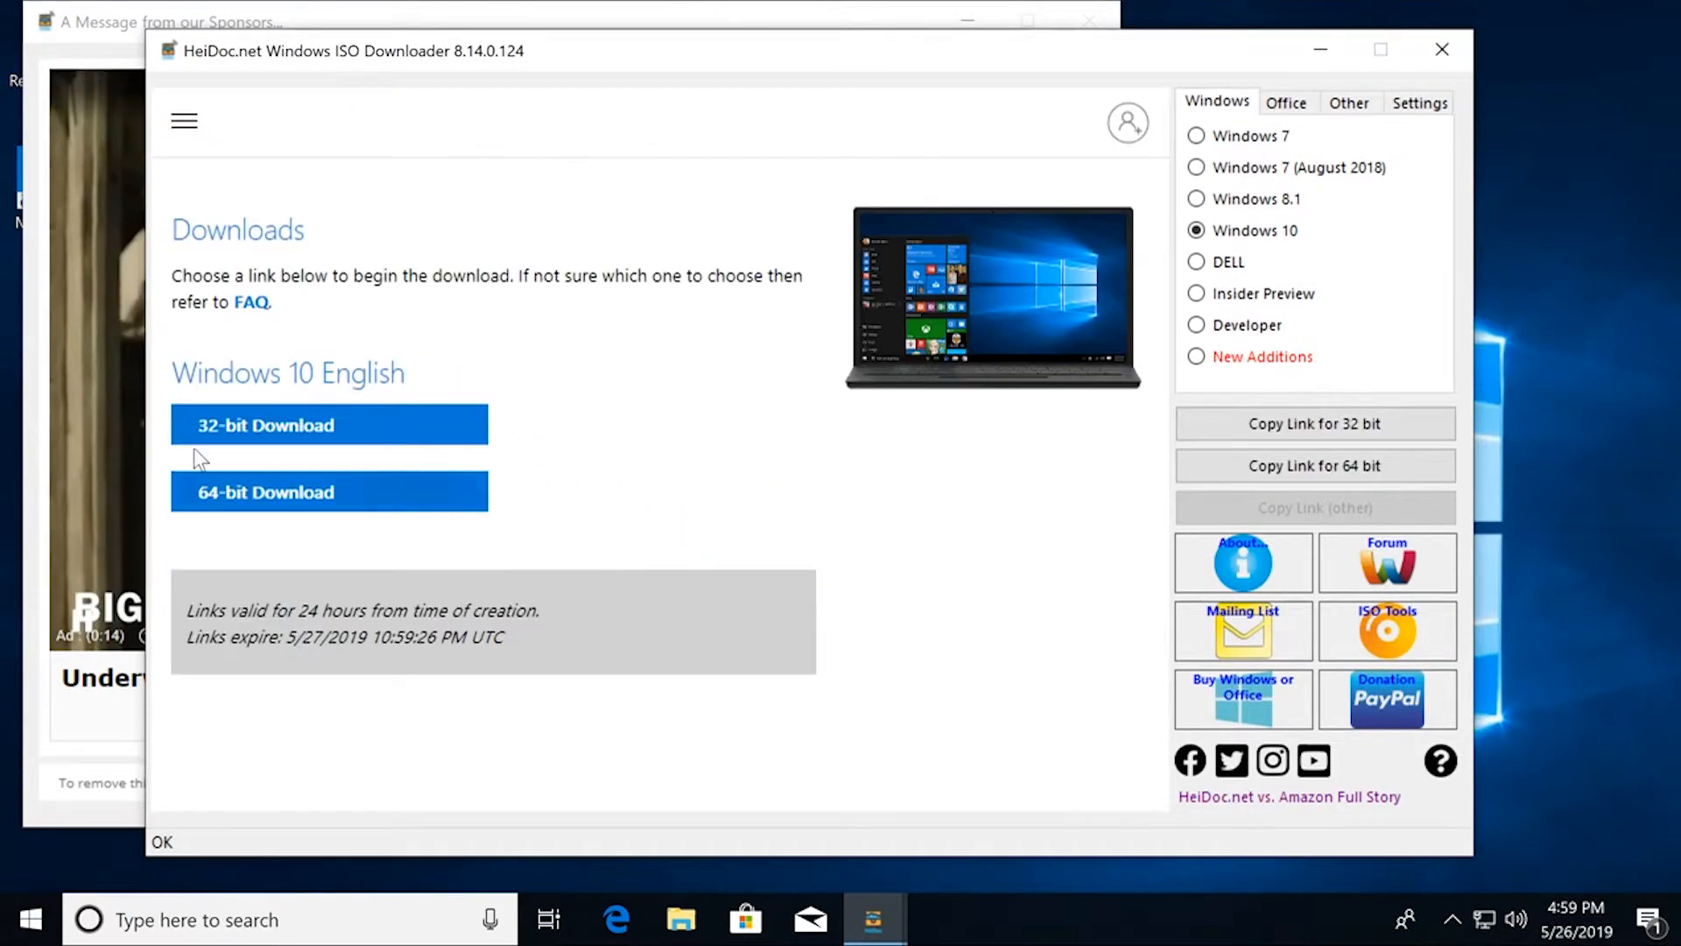
Step: Start saving the 64-bit ISO to Downloads as Win10_1903_V1_English_x64, cancel the transfer and close the ISO downloader
{"action": "left_click", "coordinate": [271, 505]}
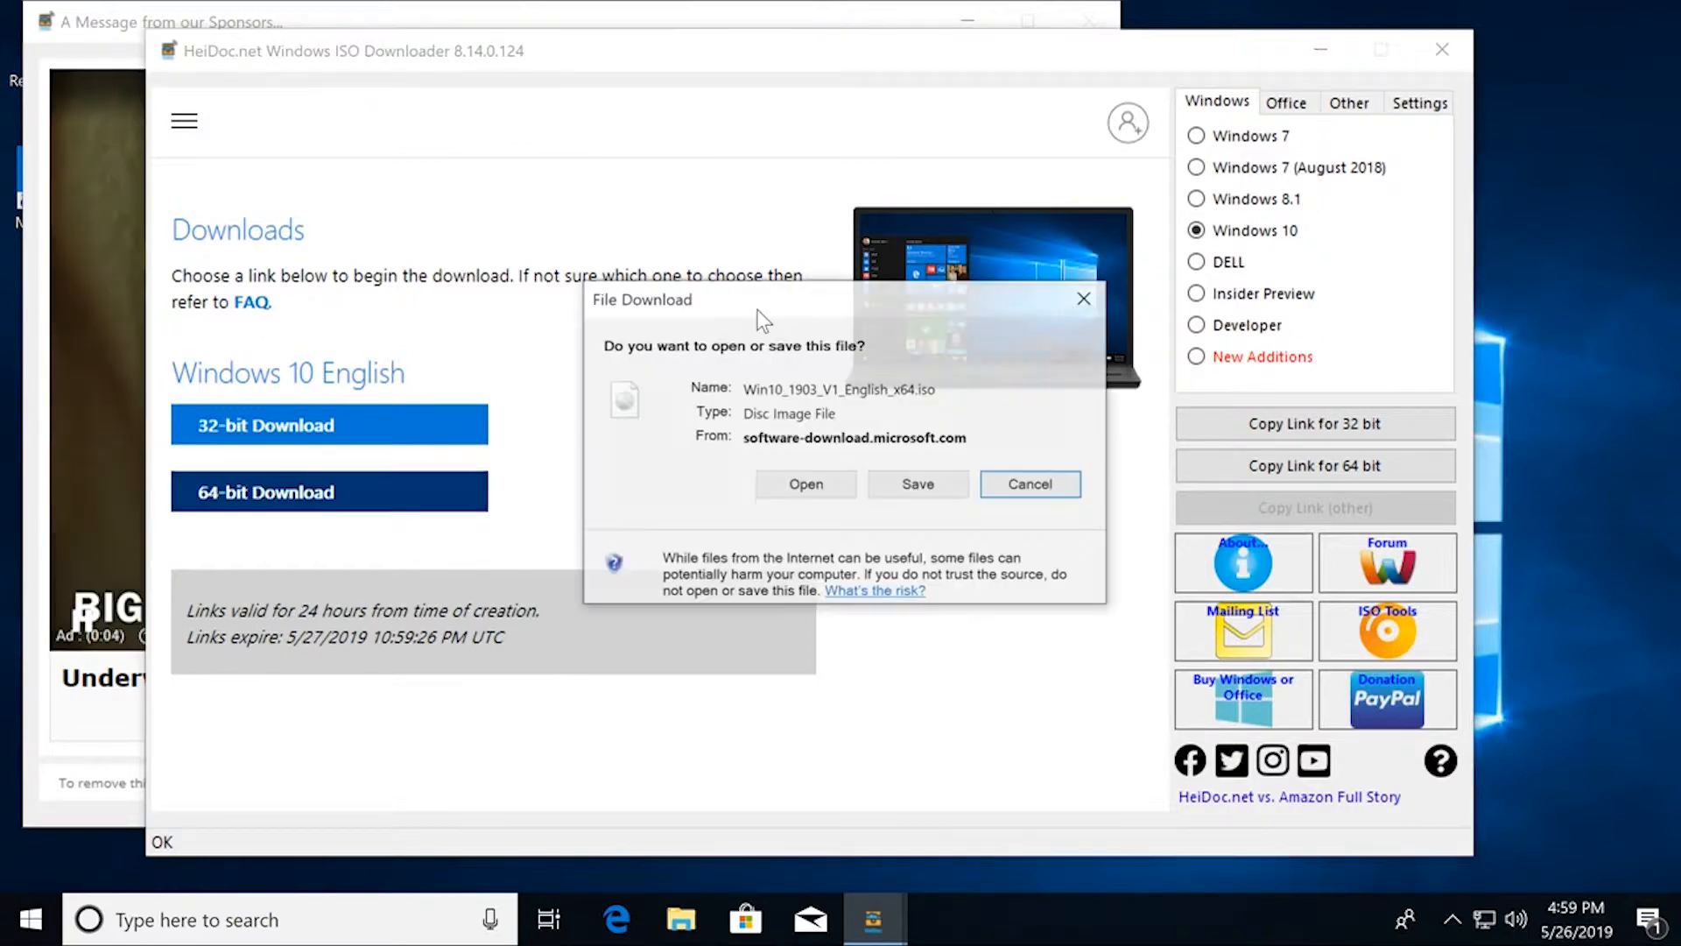
{"action": "left_click", "coordinate": [920, 486]}
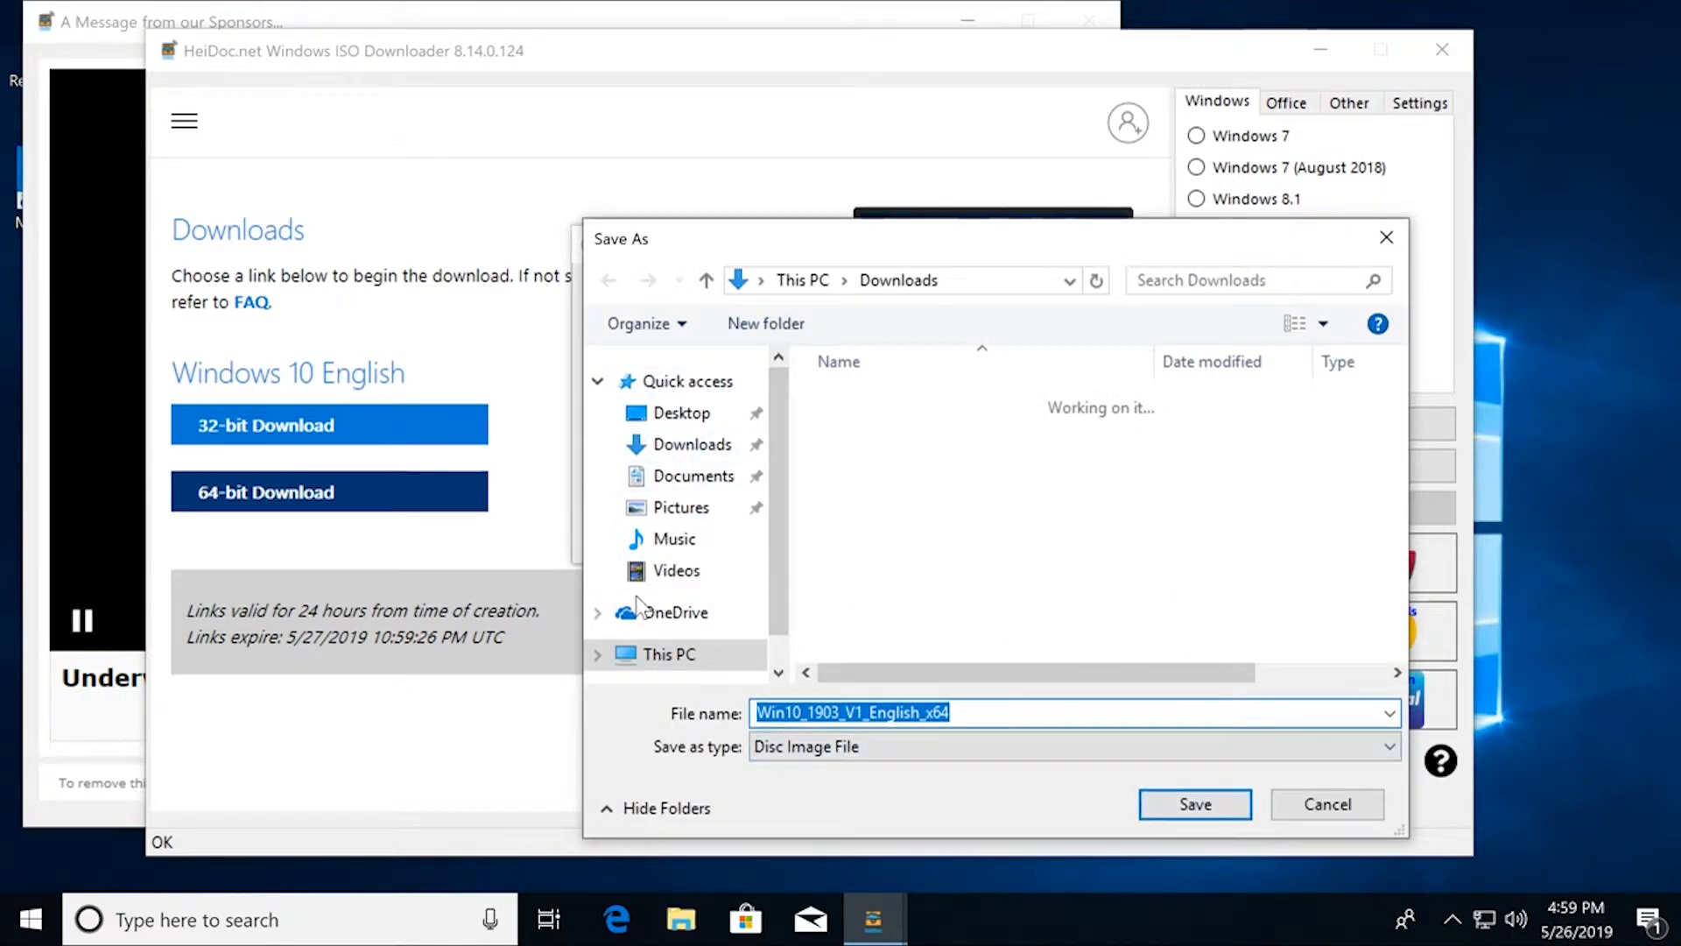
{"action": "left_click", "coordinate": [1183, 811]}
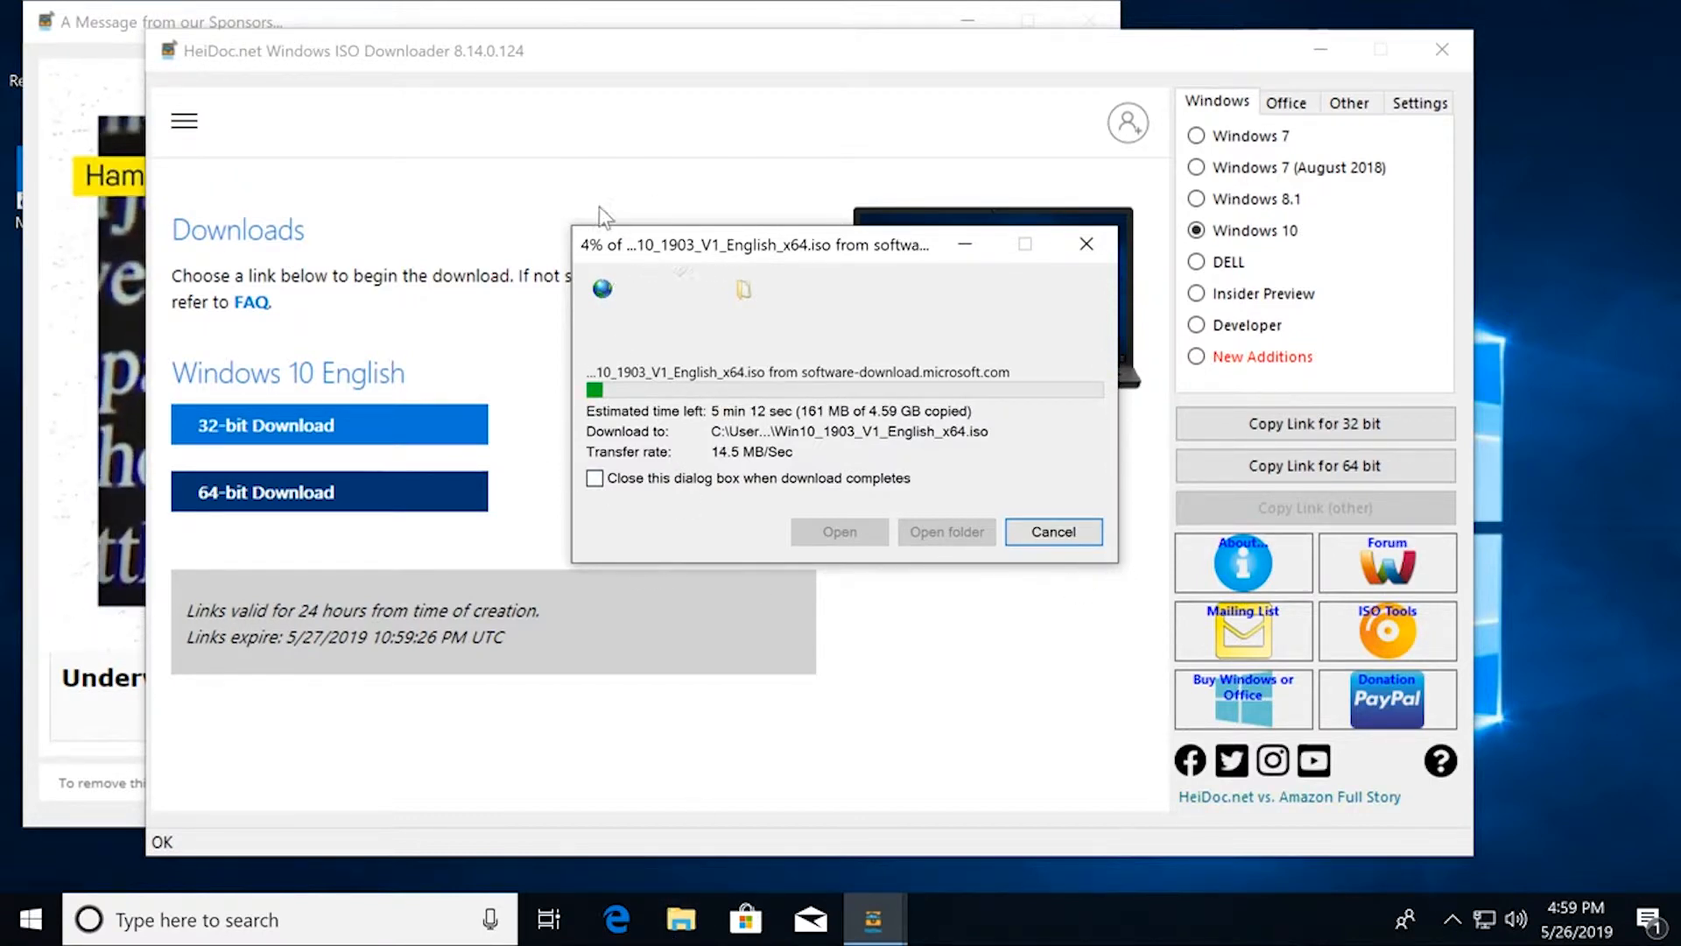
{"action": "left_click", "coordinate": [1064, 533]}
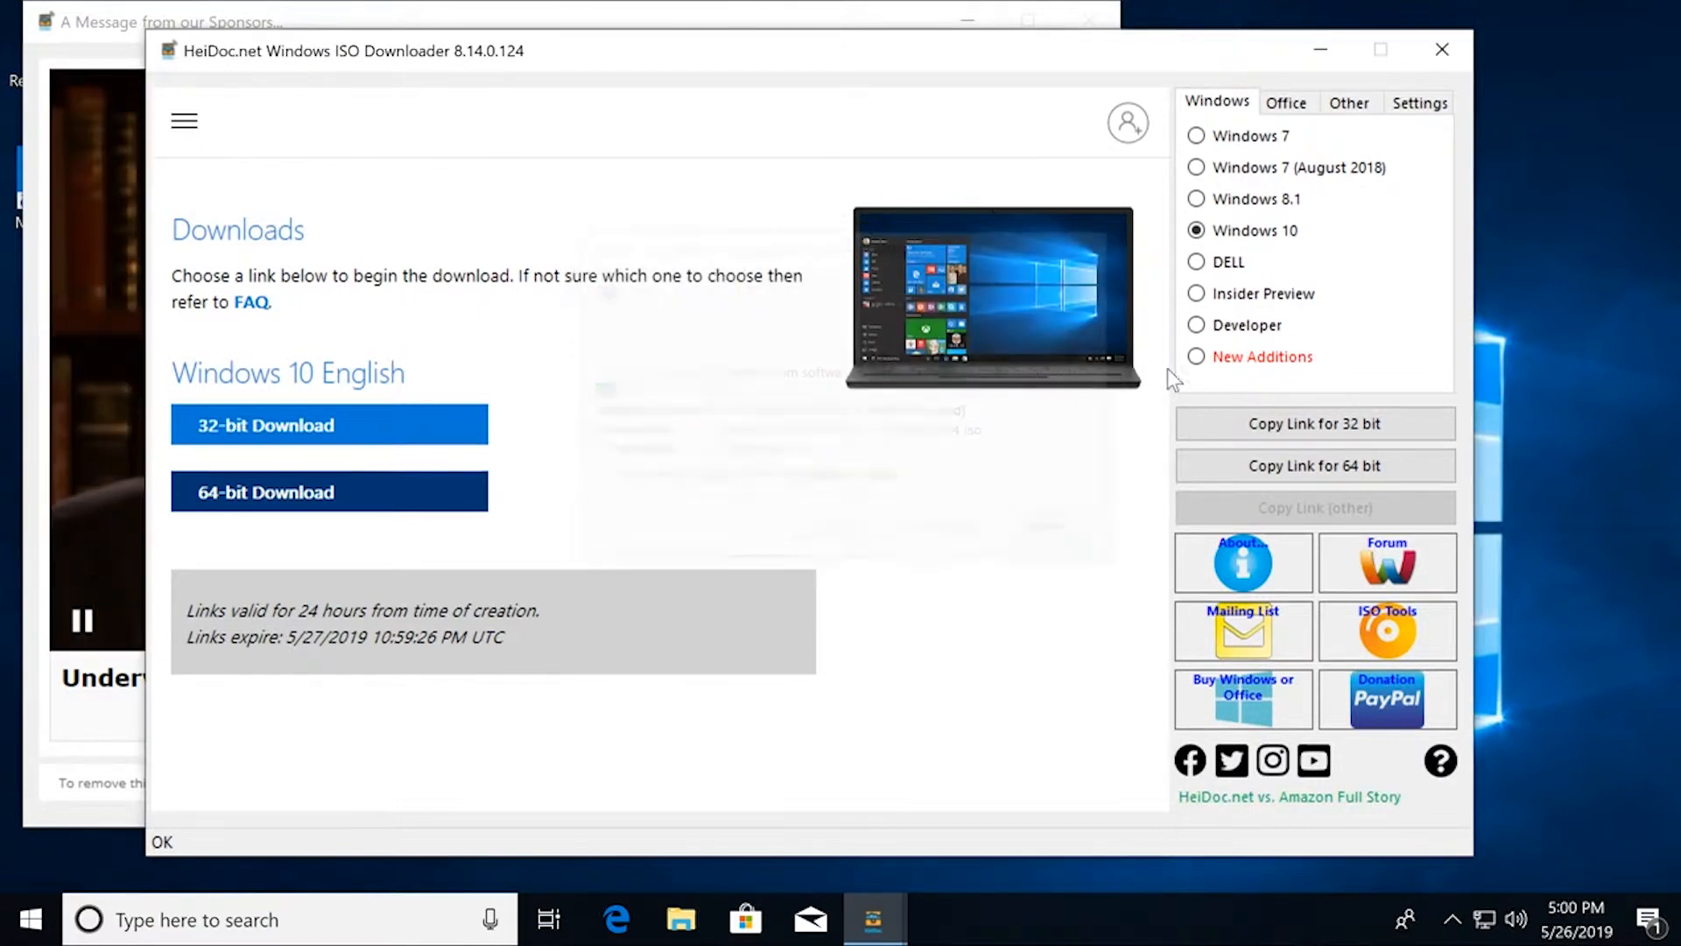
{"action": "left_click", "coordinate": [1442, 49]}
Step: Browse to the ISOs folder inside NAS on the F share of network computer owsla in File Explorer
{"action": "left_click", "coordinate": [682, 917]}
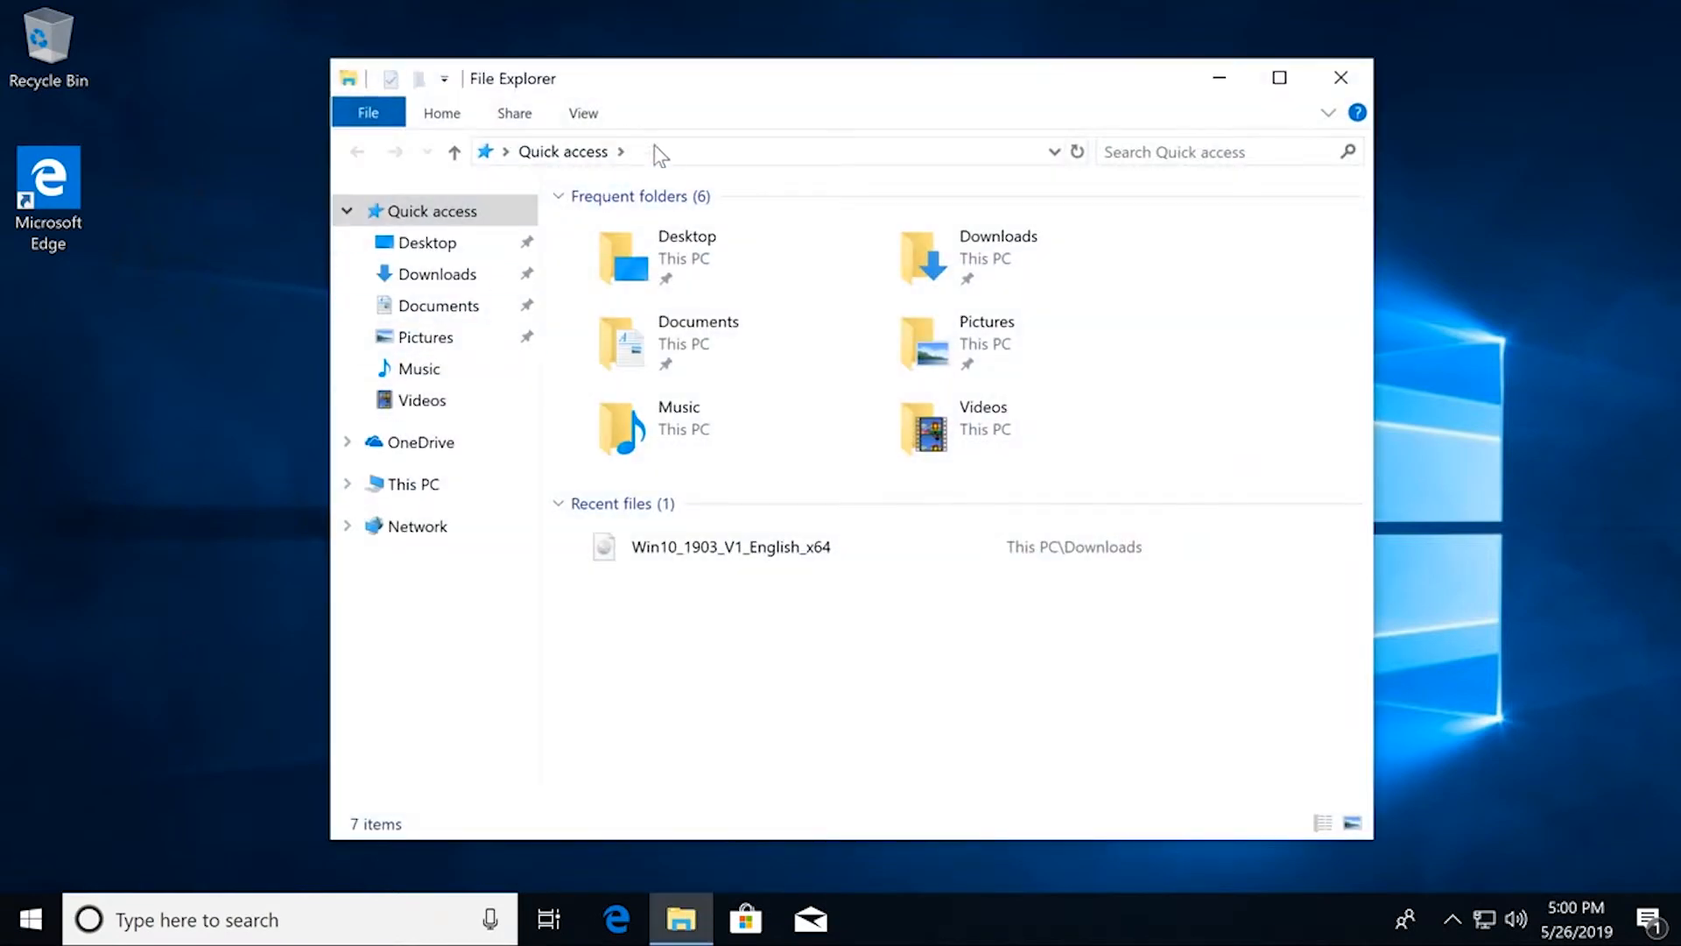
{"action": "left_click", "coordinate": [655, 150]}
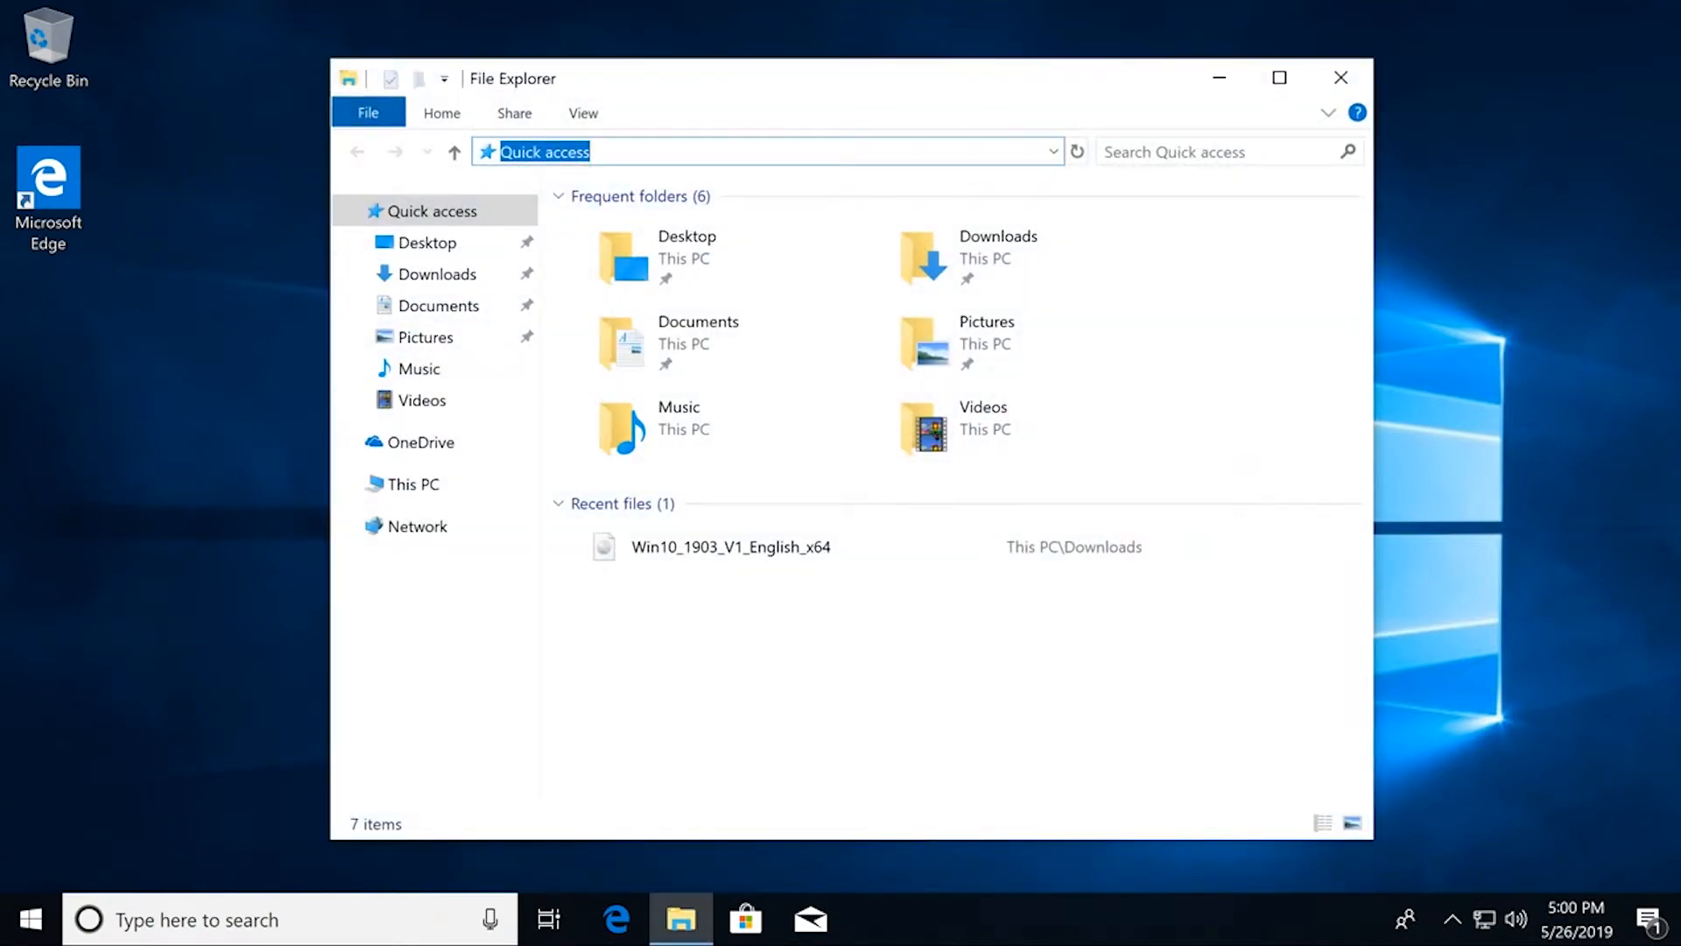
{"action": "type", "text": "\\\\"}
{"action": "key", "text": "Return"}
{"action": "left_click_drag", "start_coordinate": [532, 153], "coordinate": [543, 153]}
{"action": "type", "text": "sla >"}
{"action": "key", "text": "Return"}
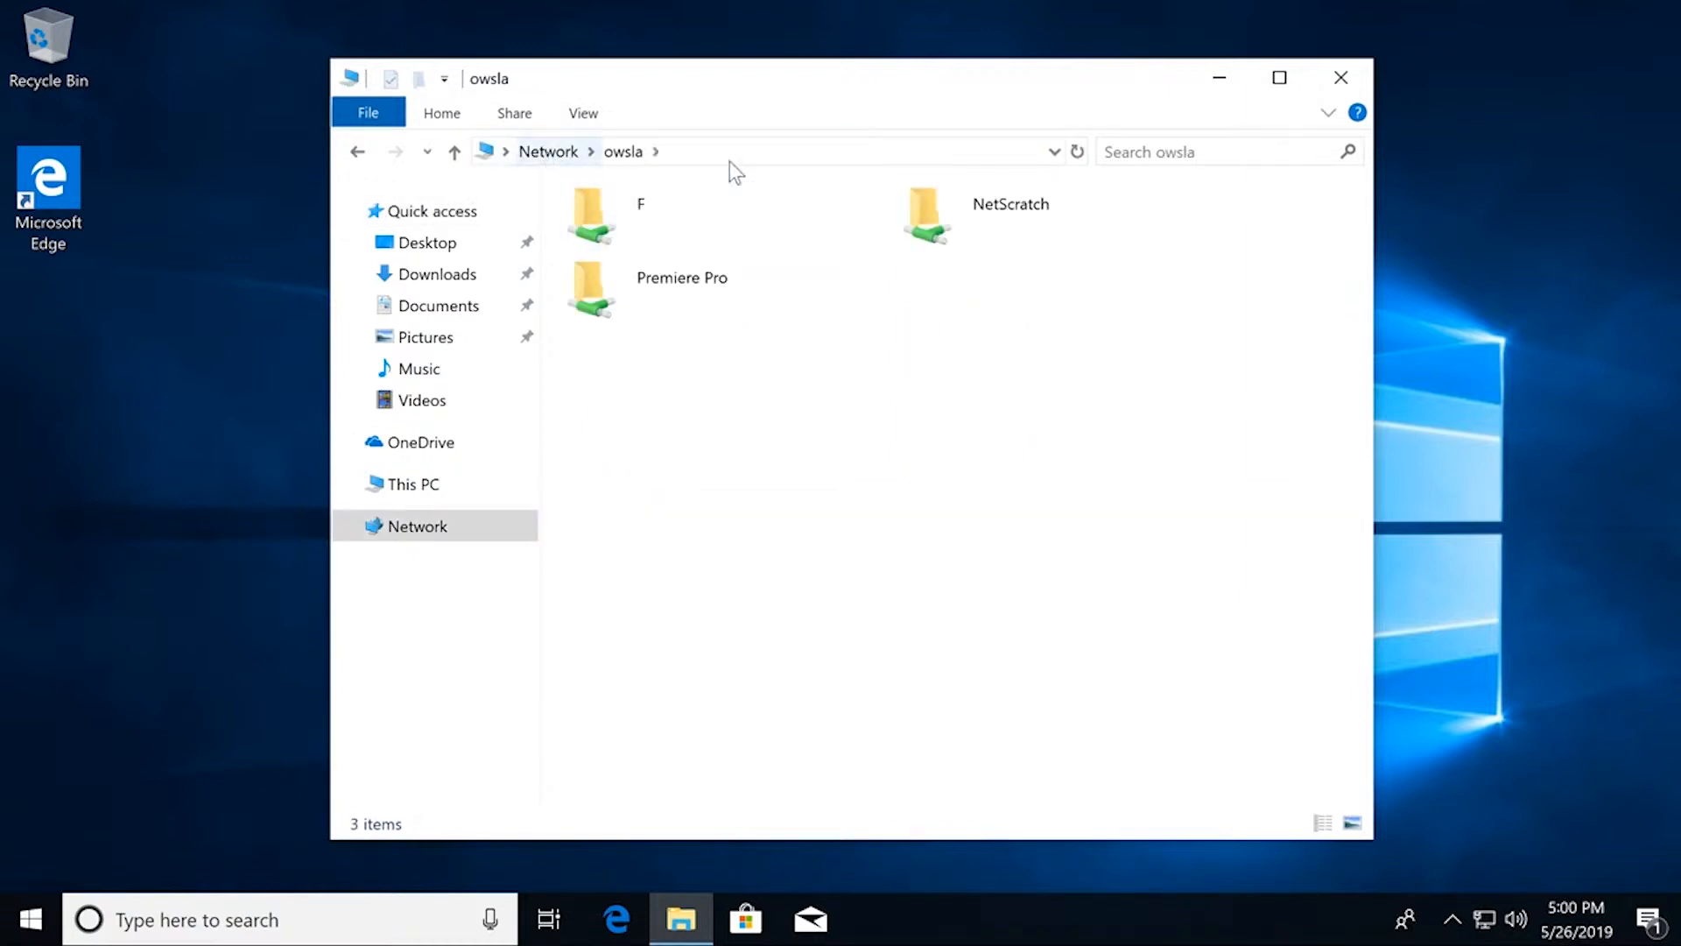
{"action": "double_click", "coordinate": [706, 214]}
{"action": "double_click", "coordinate": [605, 262]}
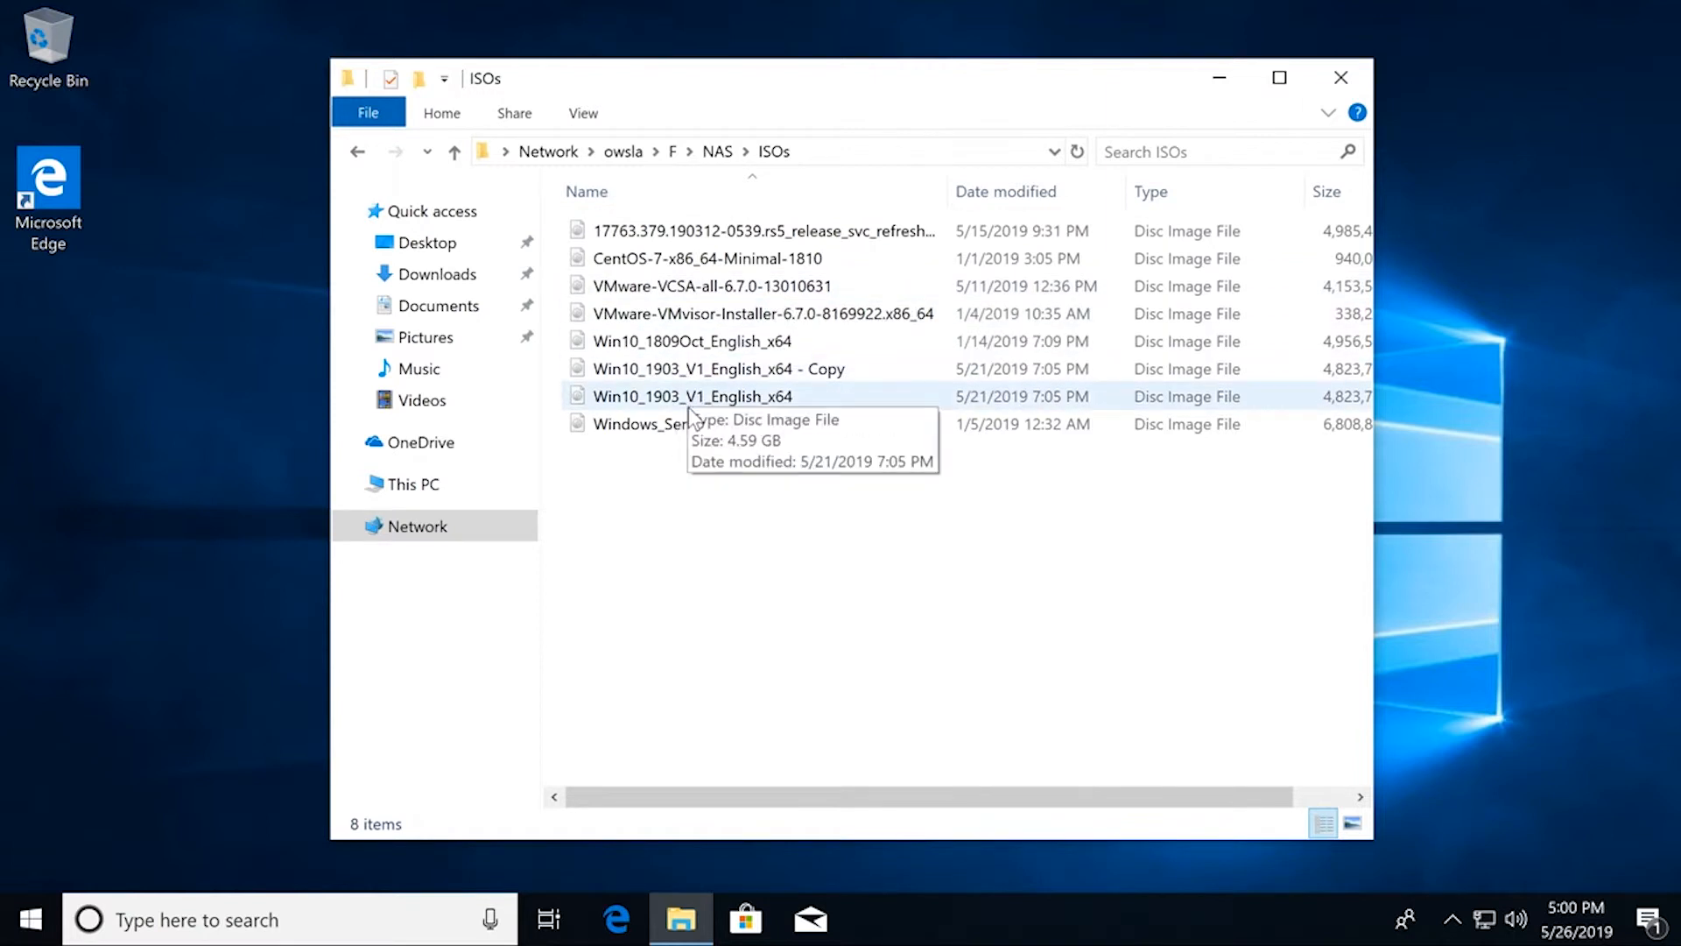
Step: Copy the Win10_1903_V1_English_x64 disc image to the desktop and close the File Explorer window
{"action": "left_click", "coordinate": [627, 401]}
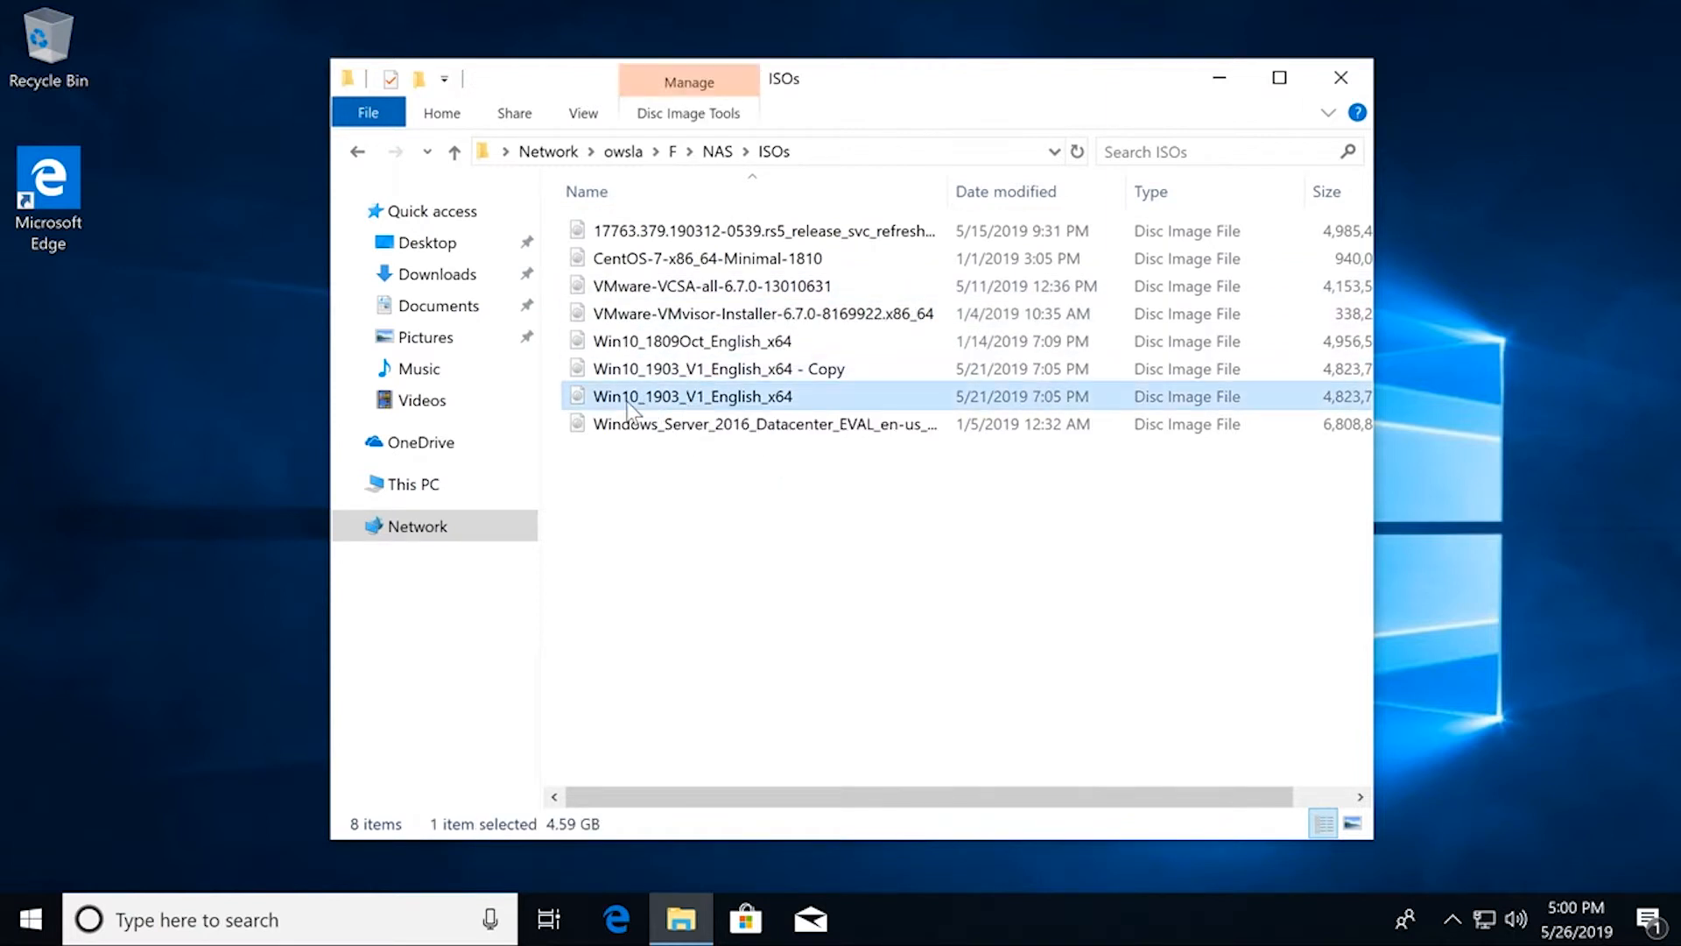
{"action": "left_click", "coordinate": [91, 313]}
{"action": "key", "text": "ctrl+v"}
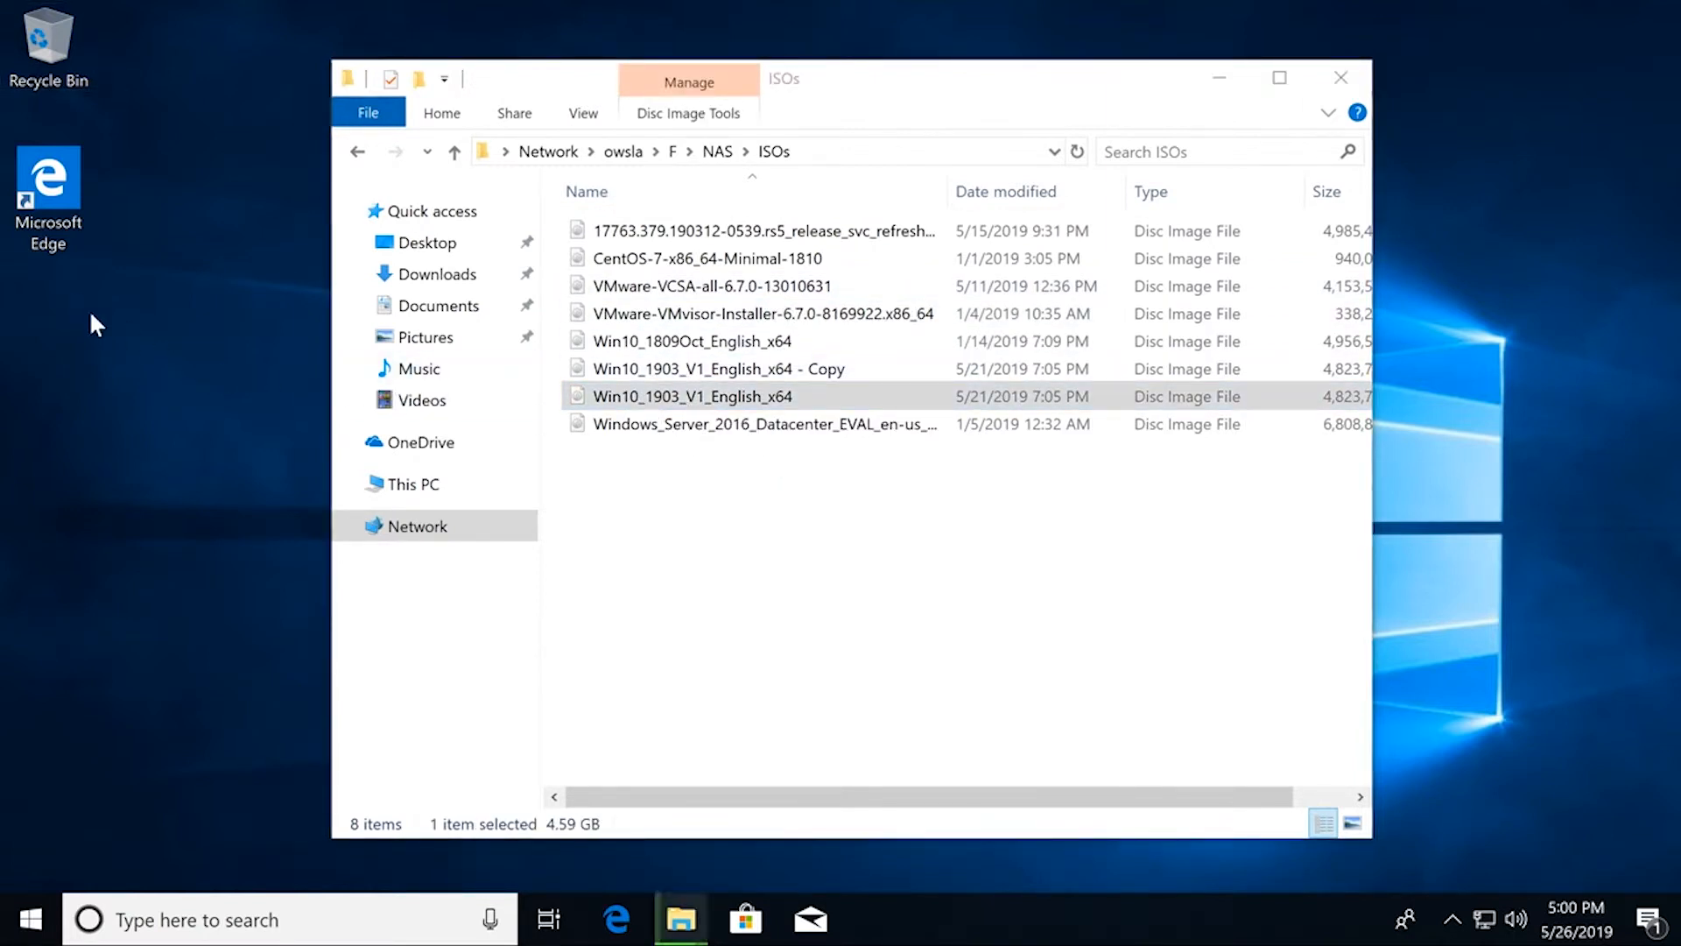
{"action": "left_click", "coordinate": [272, 451]}
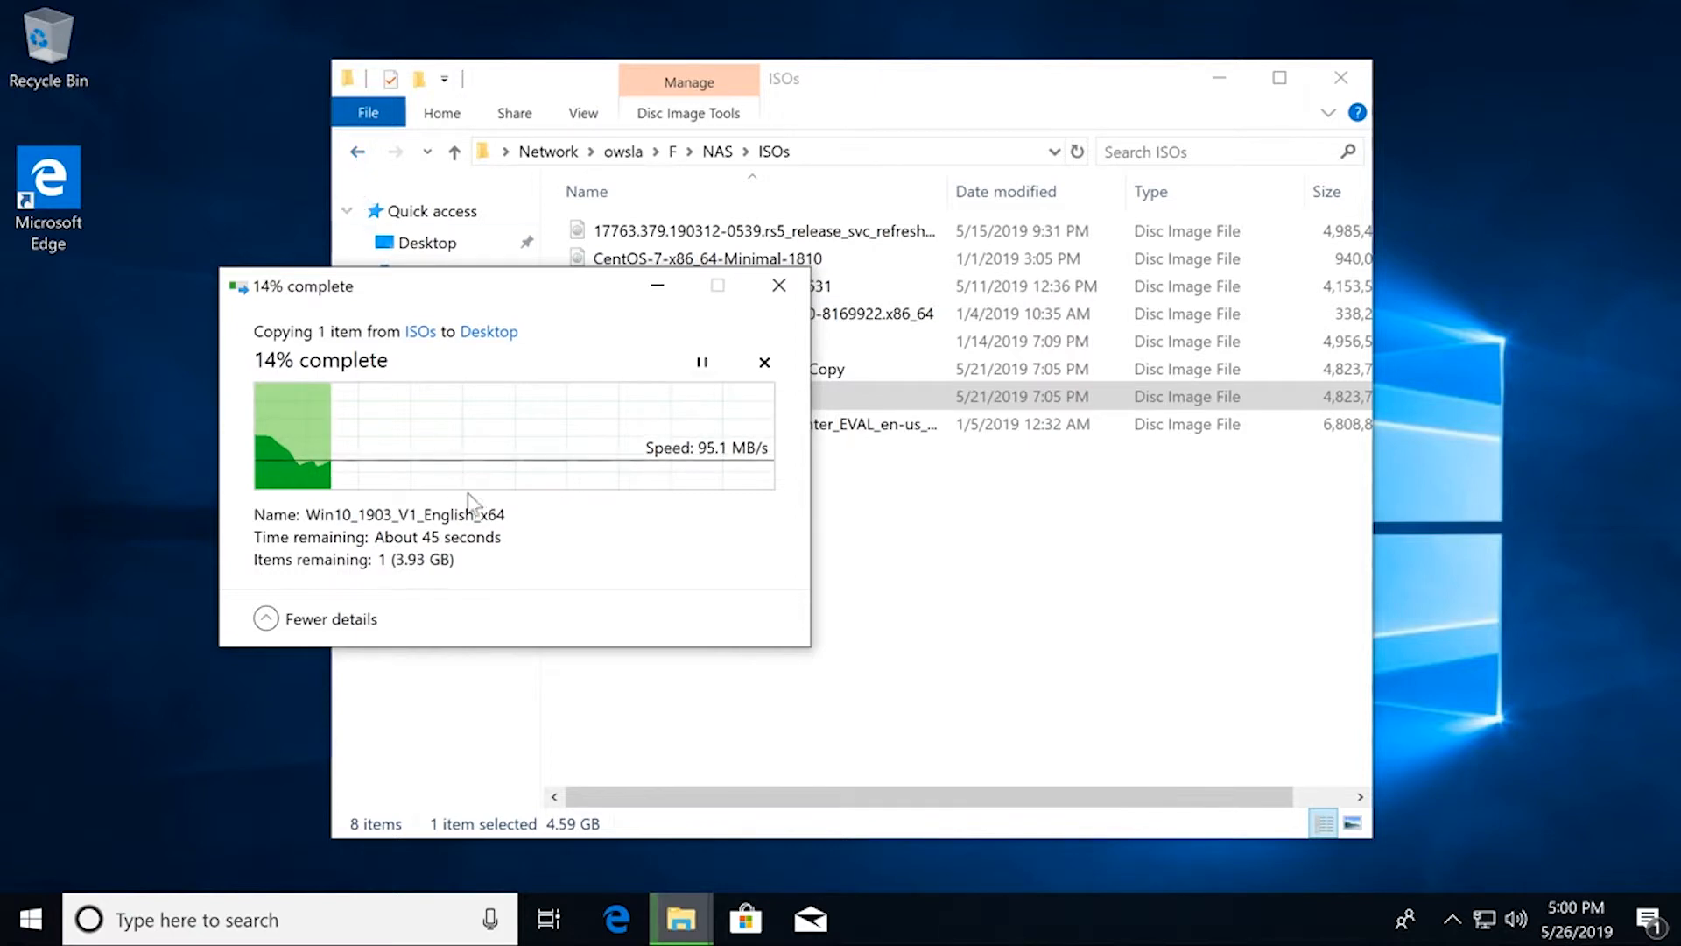
{"action": "left_click", "coordinate": [1340, 77]}
{"action": "left_click_drag", "start_coordinate": [578, 293], "coordinate": [795, 240]}
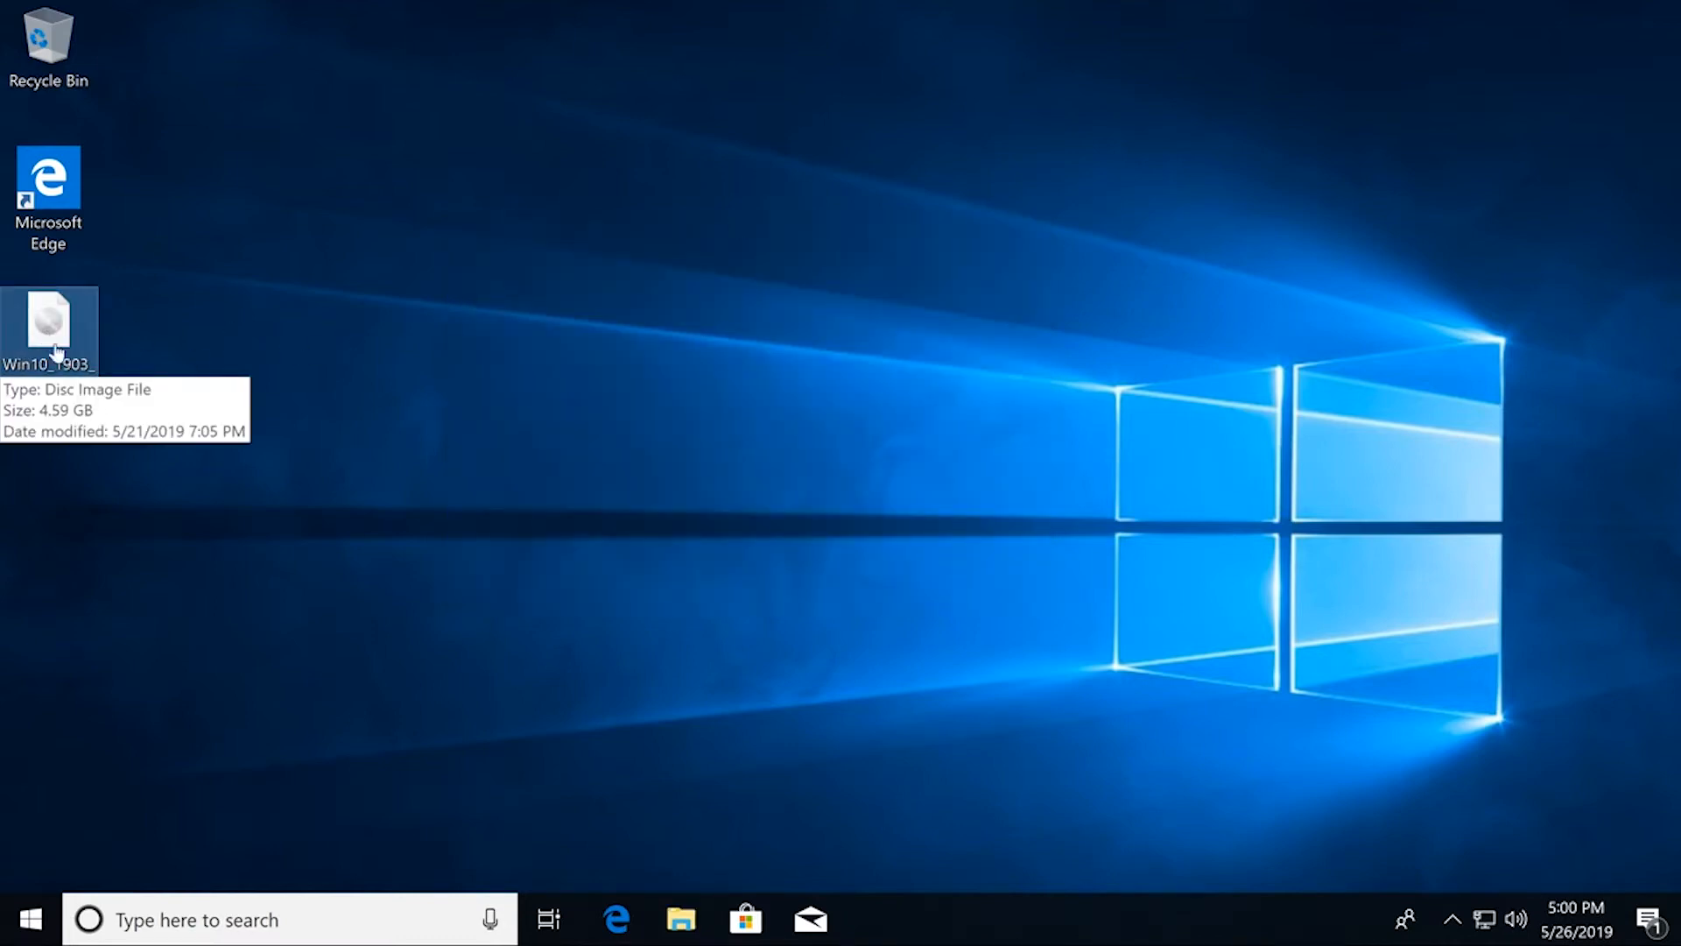
Step: Launch setup from the Windows 10 disc image on the desktop, allow it to make changes and continue past the Install Windows 10 page
{"action": "left_click", "coordinate": [56, 323]}
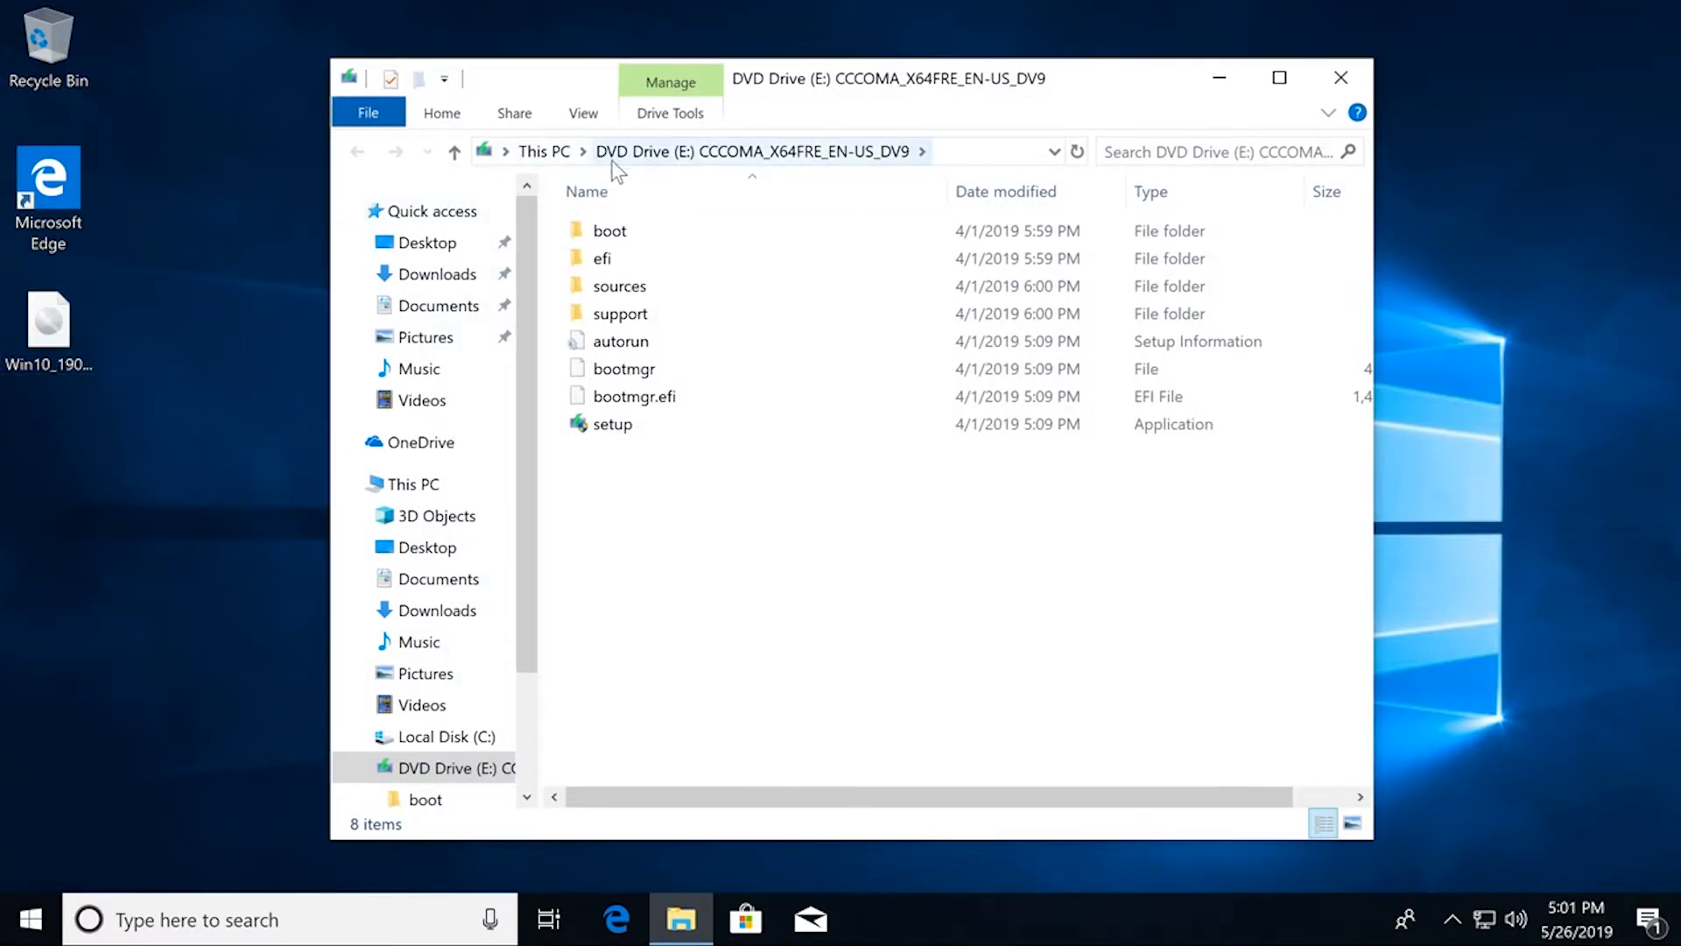
{"action": "double_click", "coordinate": [617, 431]}
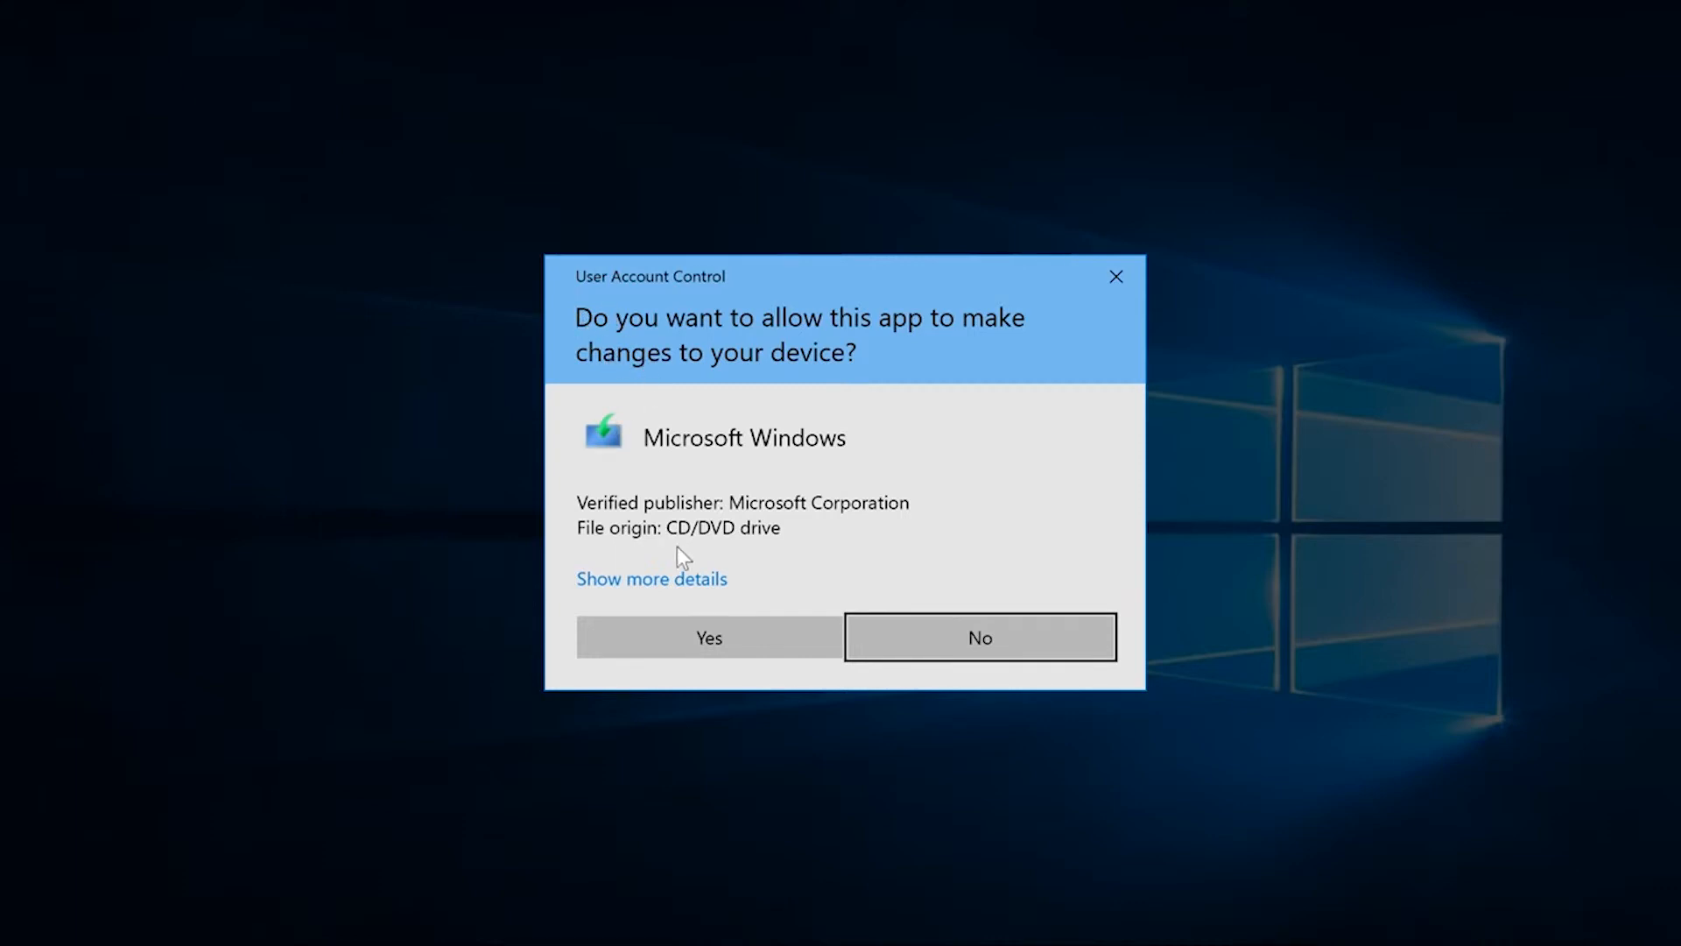
{"action": "left_click", "coordinate": [678, 607]}
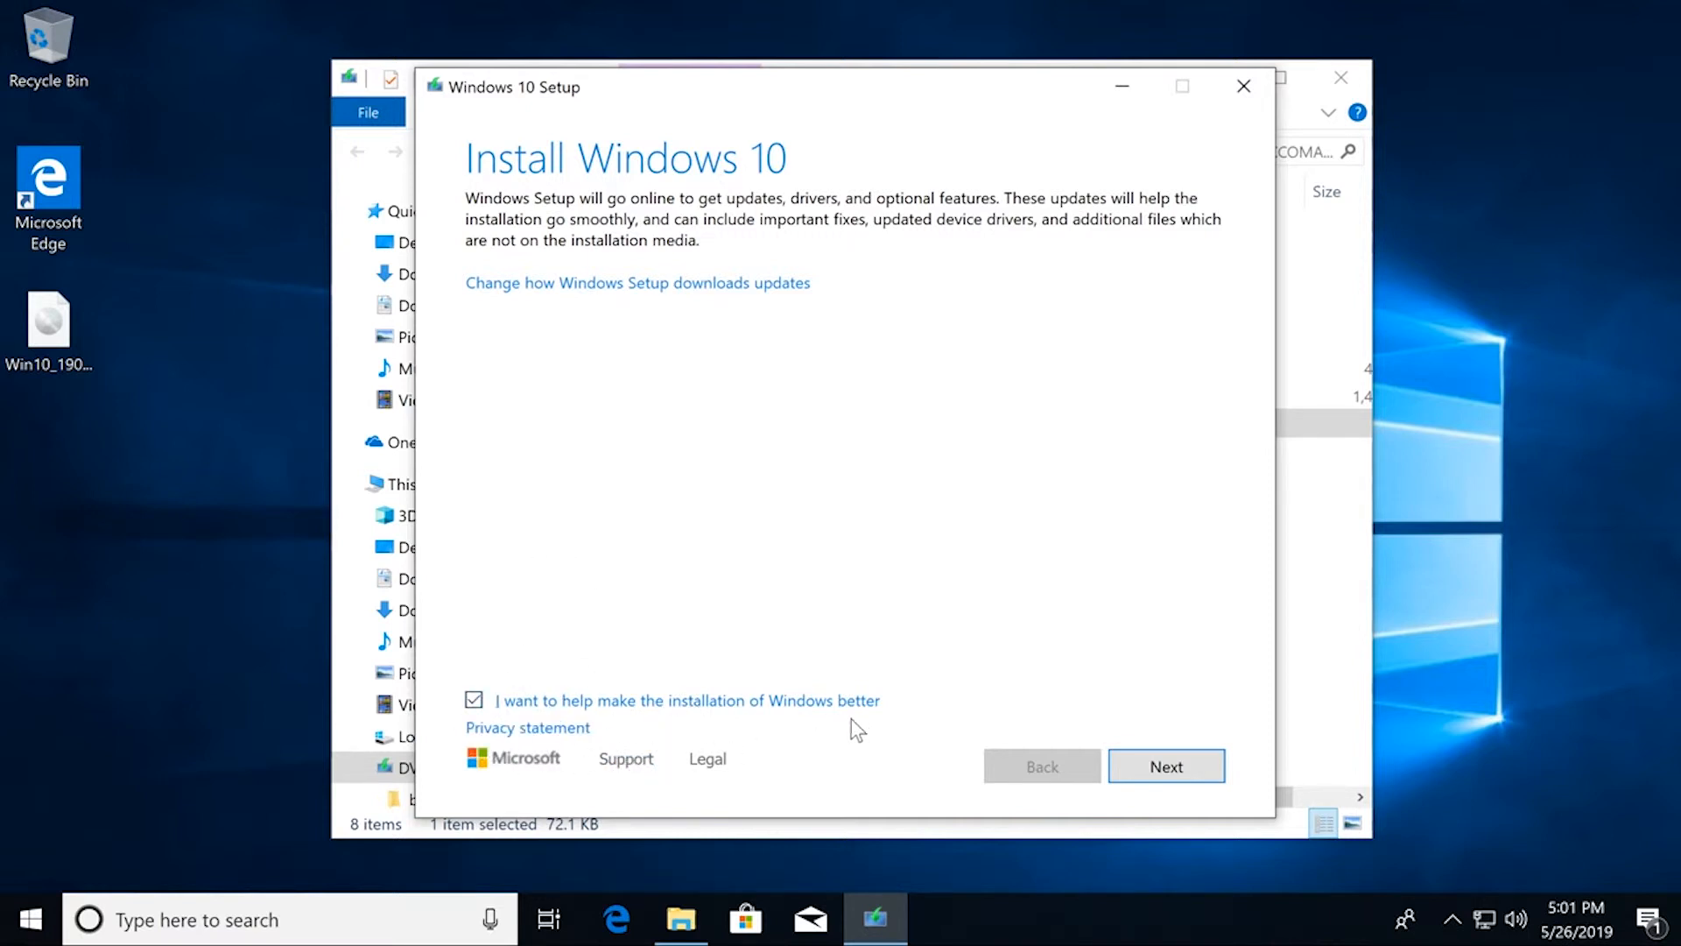
{"action": "left_click", "coordinate": [1191, 776]}
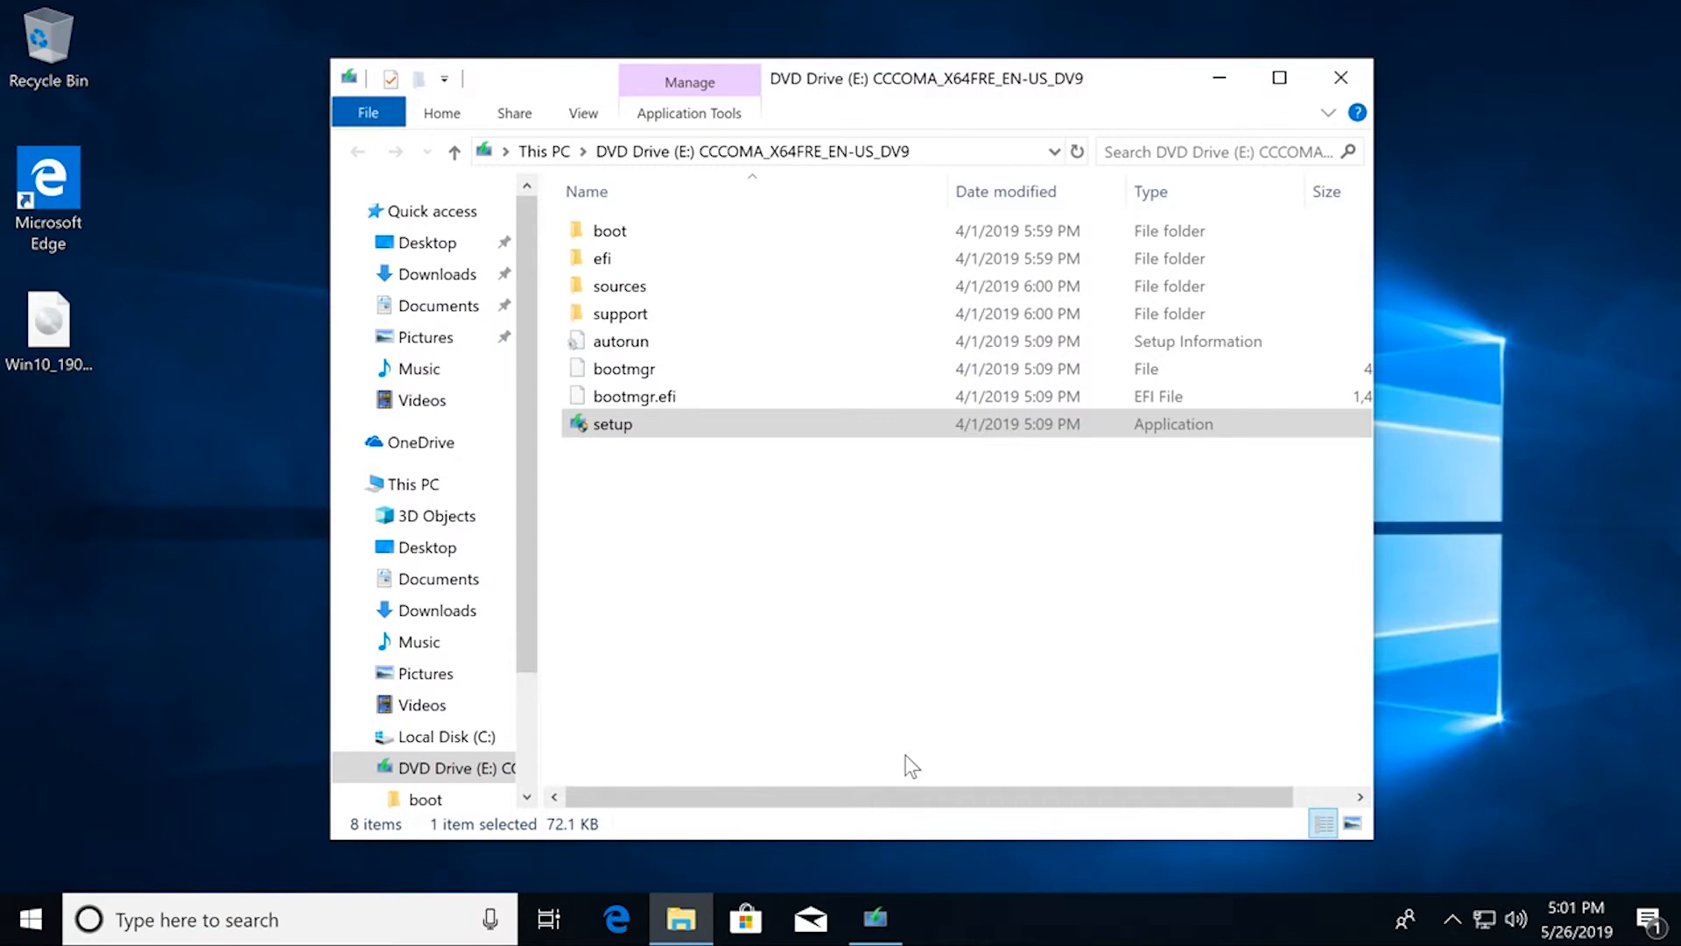
Step: Minimize the disc's File Explorer window, accept the license terms and start installing Windows 10 Pro, keeping personal files and apps
{"action": "left_click", "coordinate": [1219, 77]}
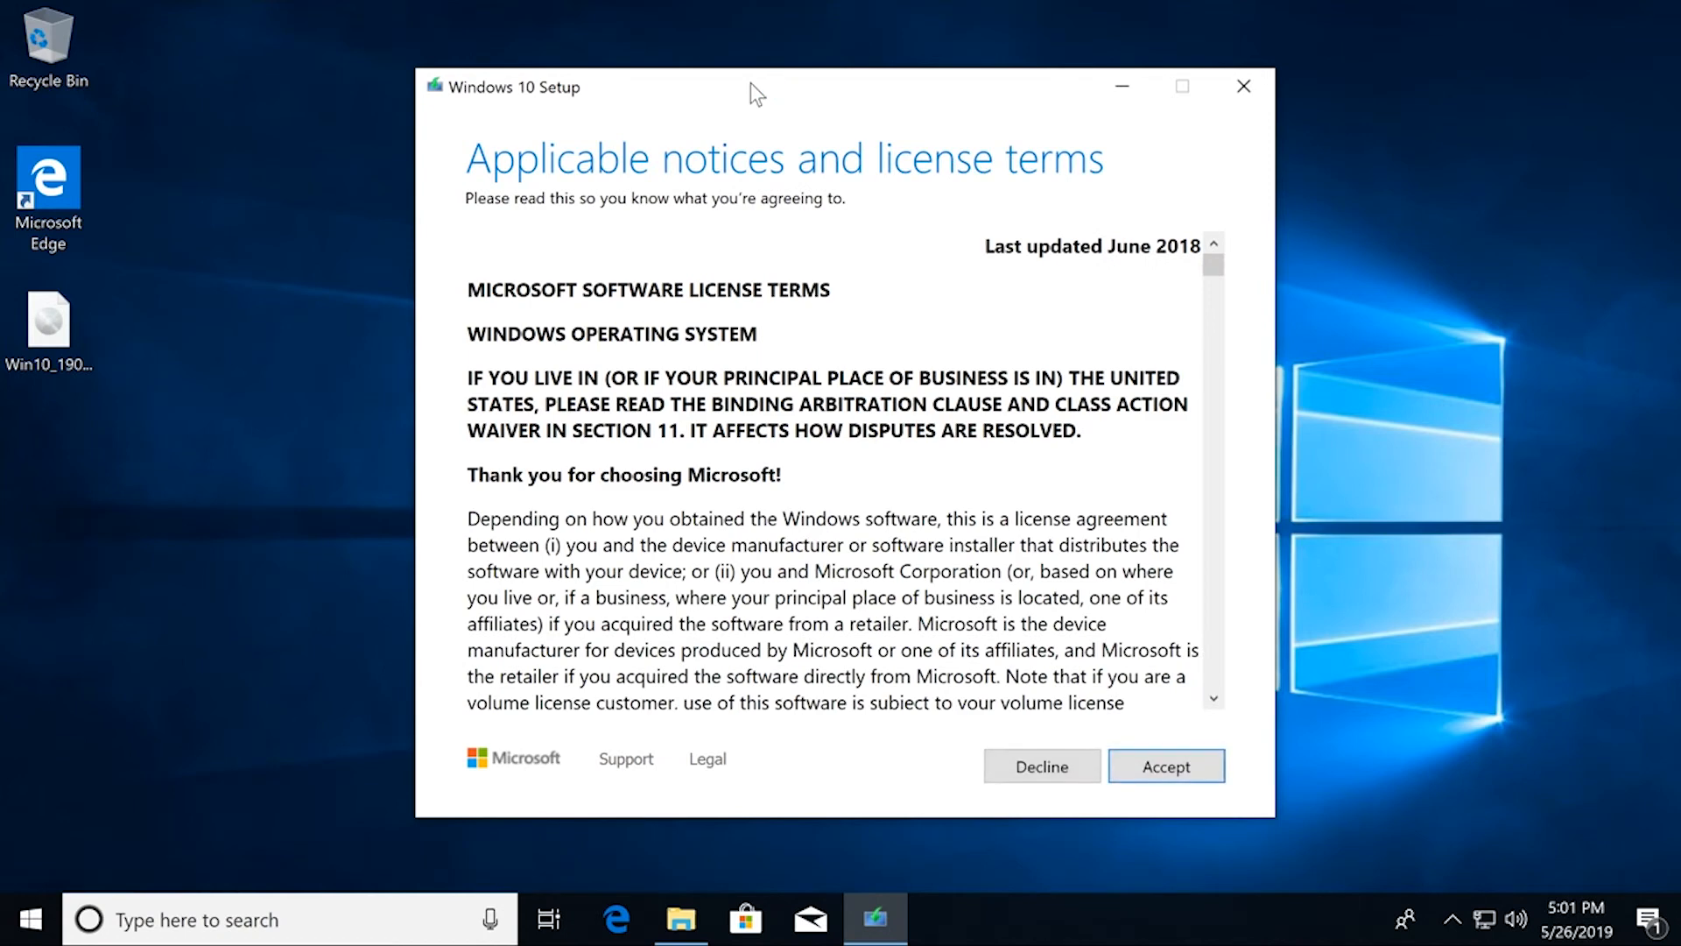
{"action": "left_click", "coordinate": [1160, 766]}
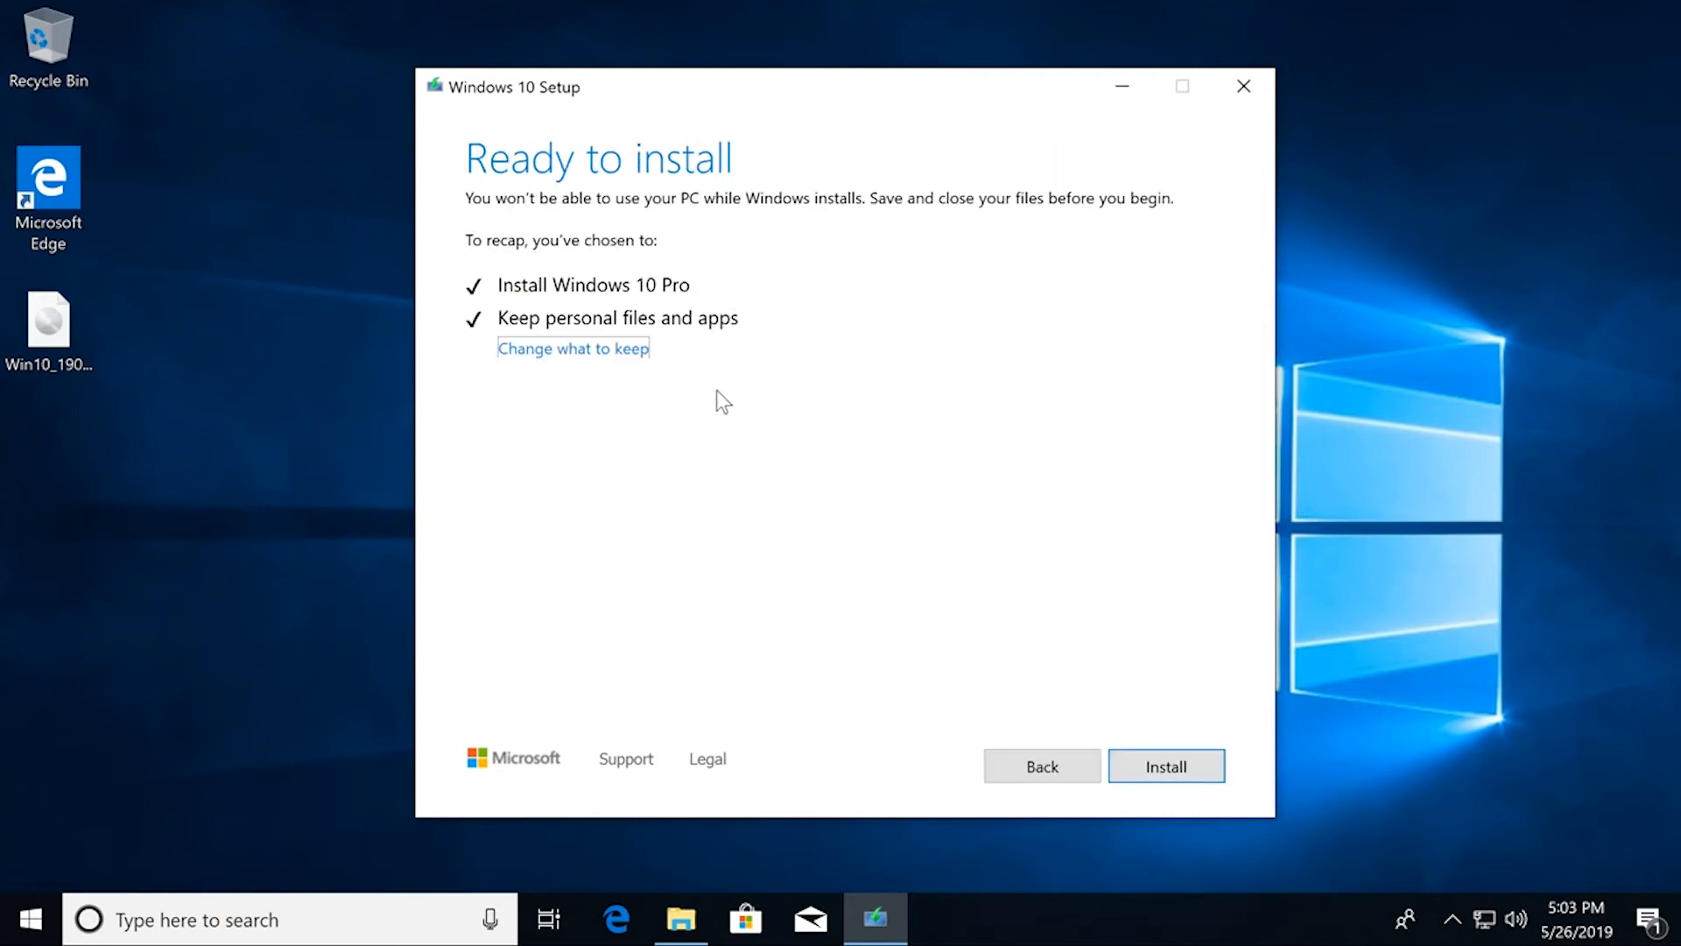
{"action": "left_click", "coordinate": [1157, 775]}
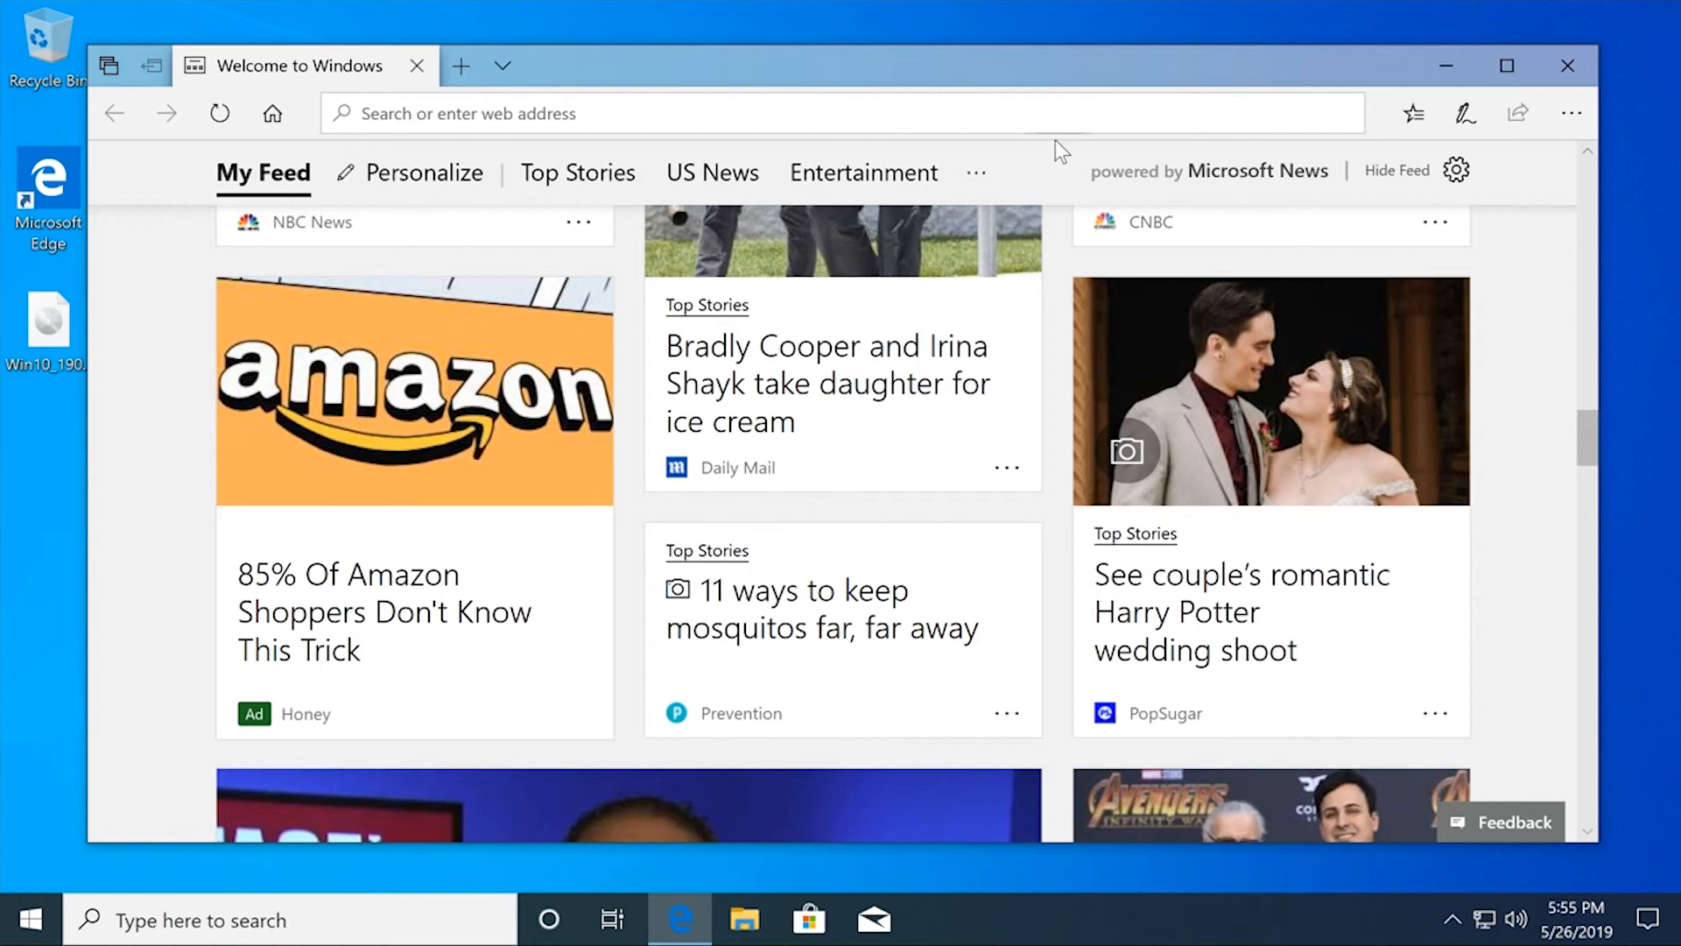
Step: Close the Welcome to Windows browser window, open Windows Settings and enlarge its window
{"action": "left_click", "coordinate": [1567, 66]}
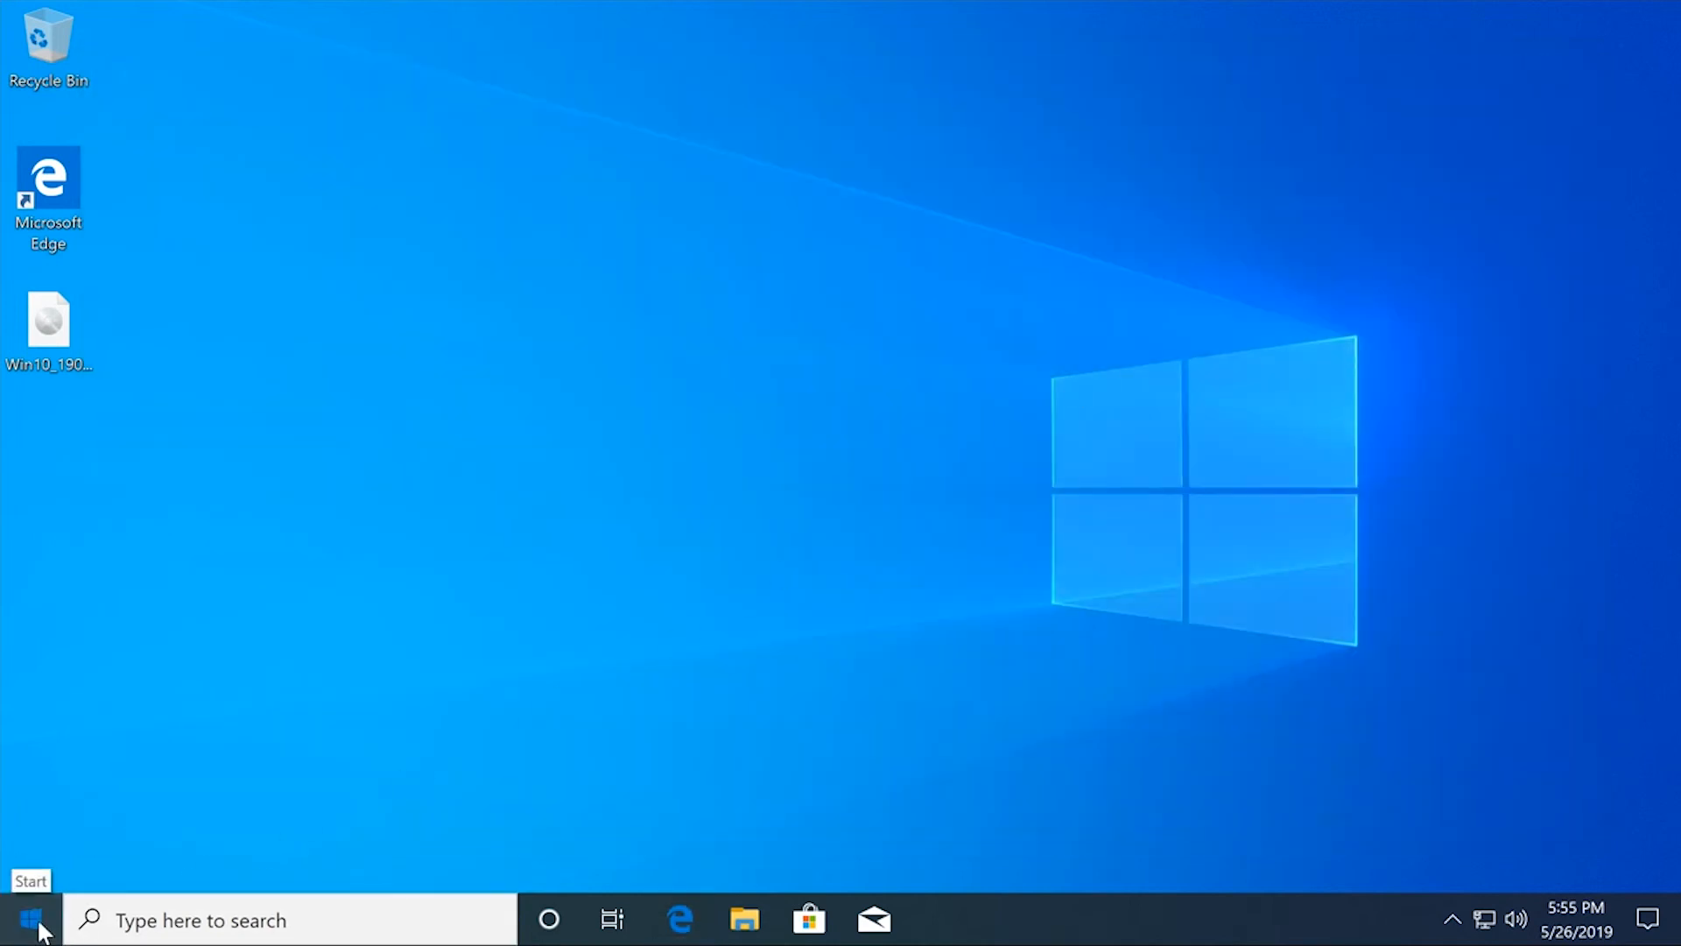
{"action": "left_click", "coordinate": [35, 924]}
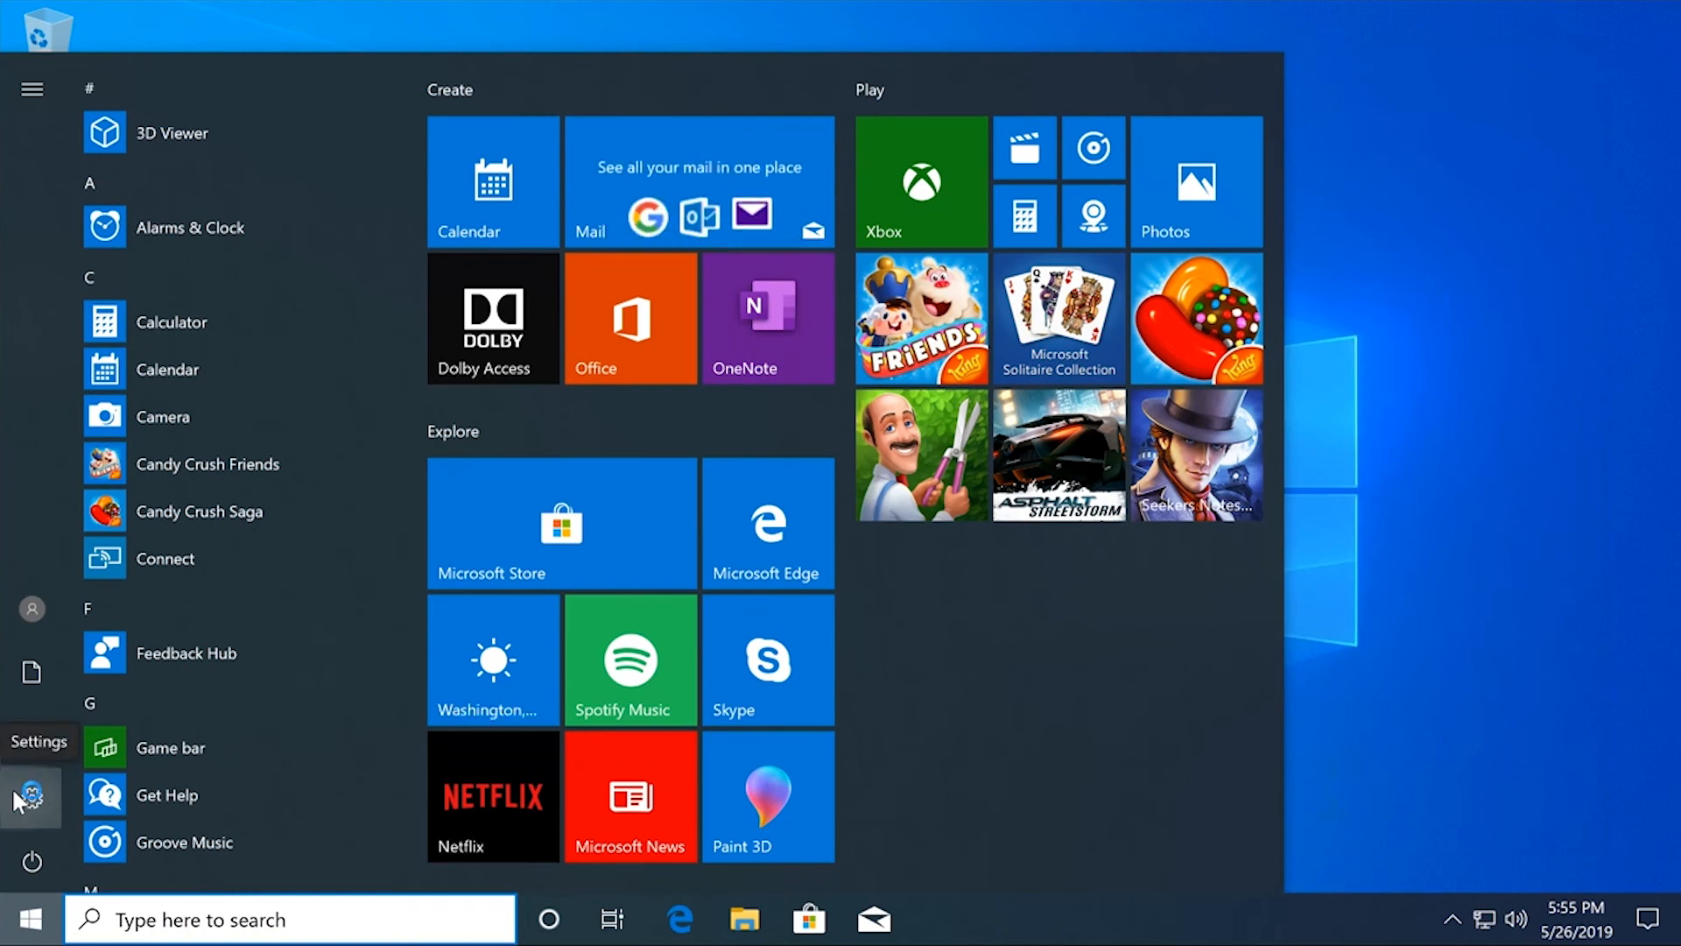
{"action": "left_click", "coordinate": [19, 798]}
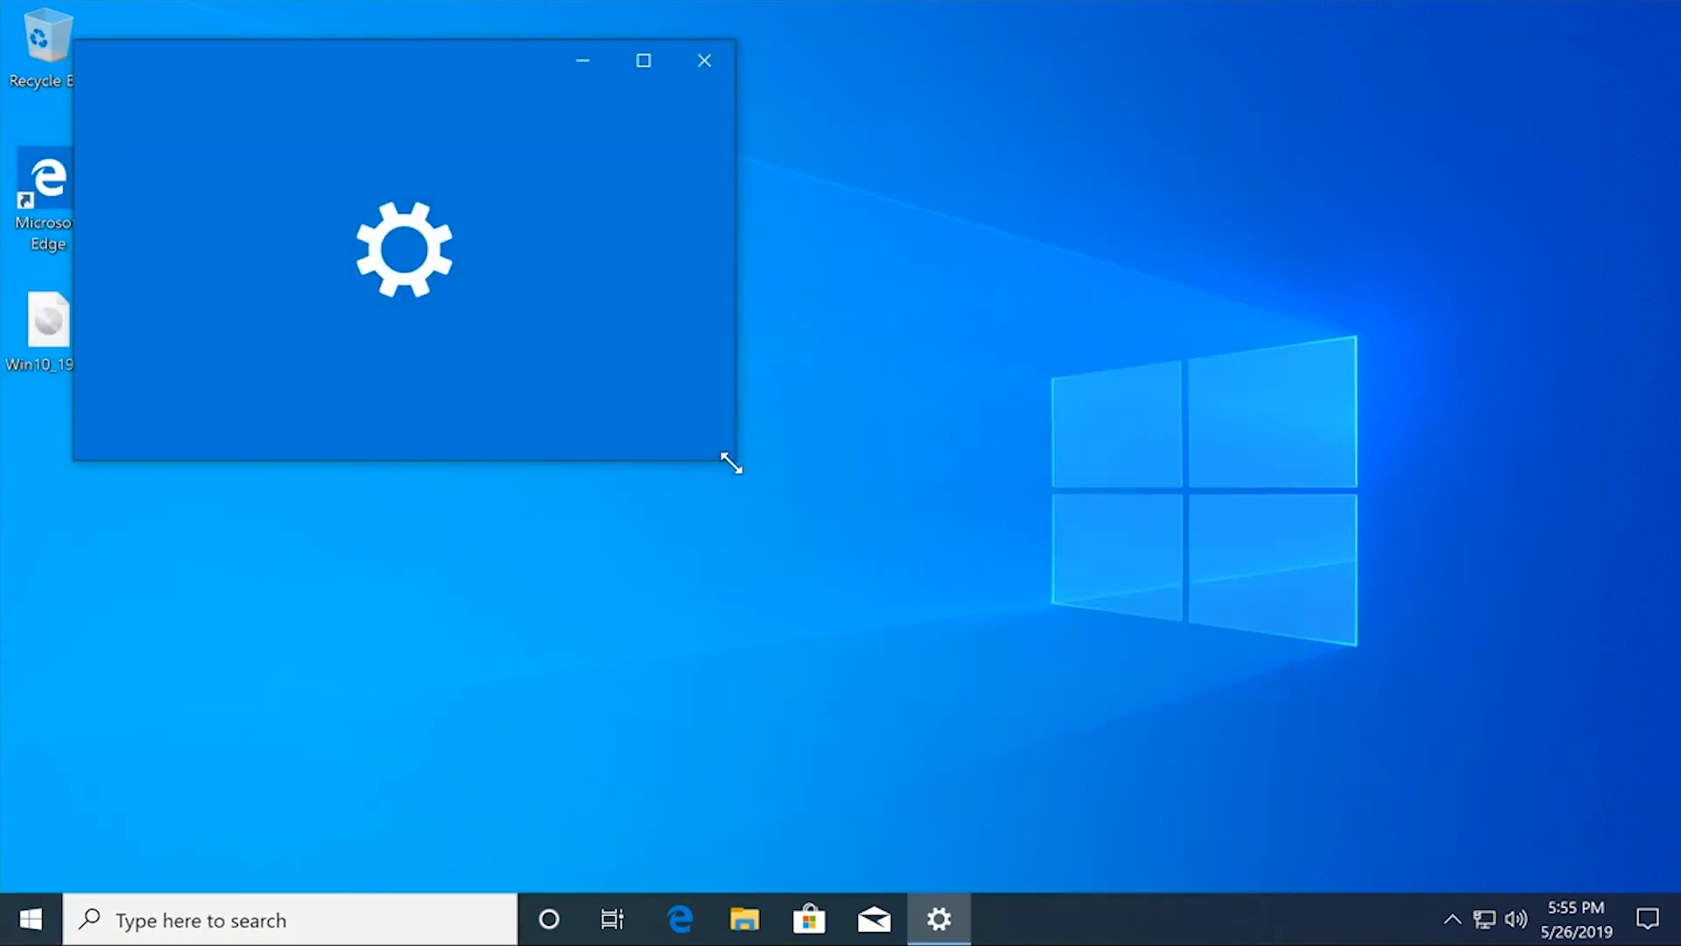
{"action": "left_click_drag", "start_coordinate": [731, 465], "coordinate": [1190, 653]}
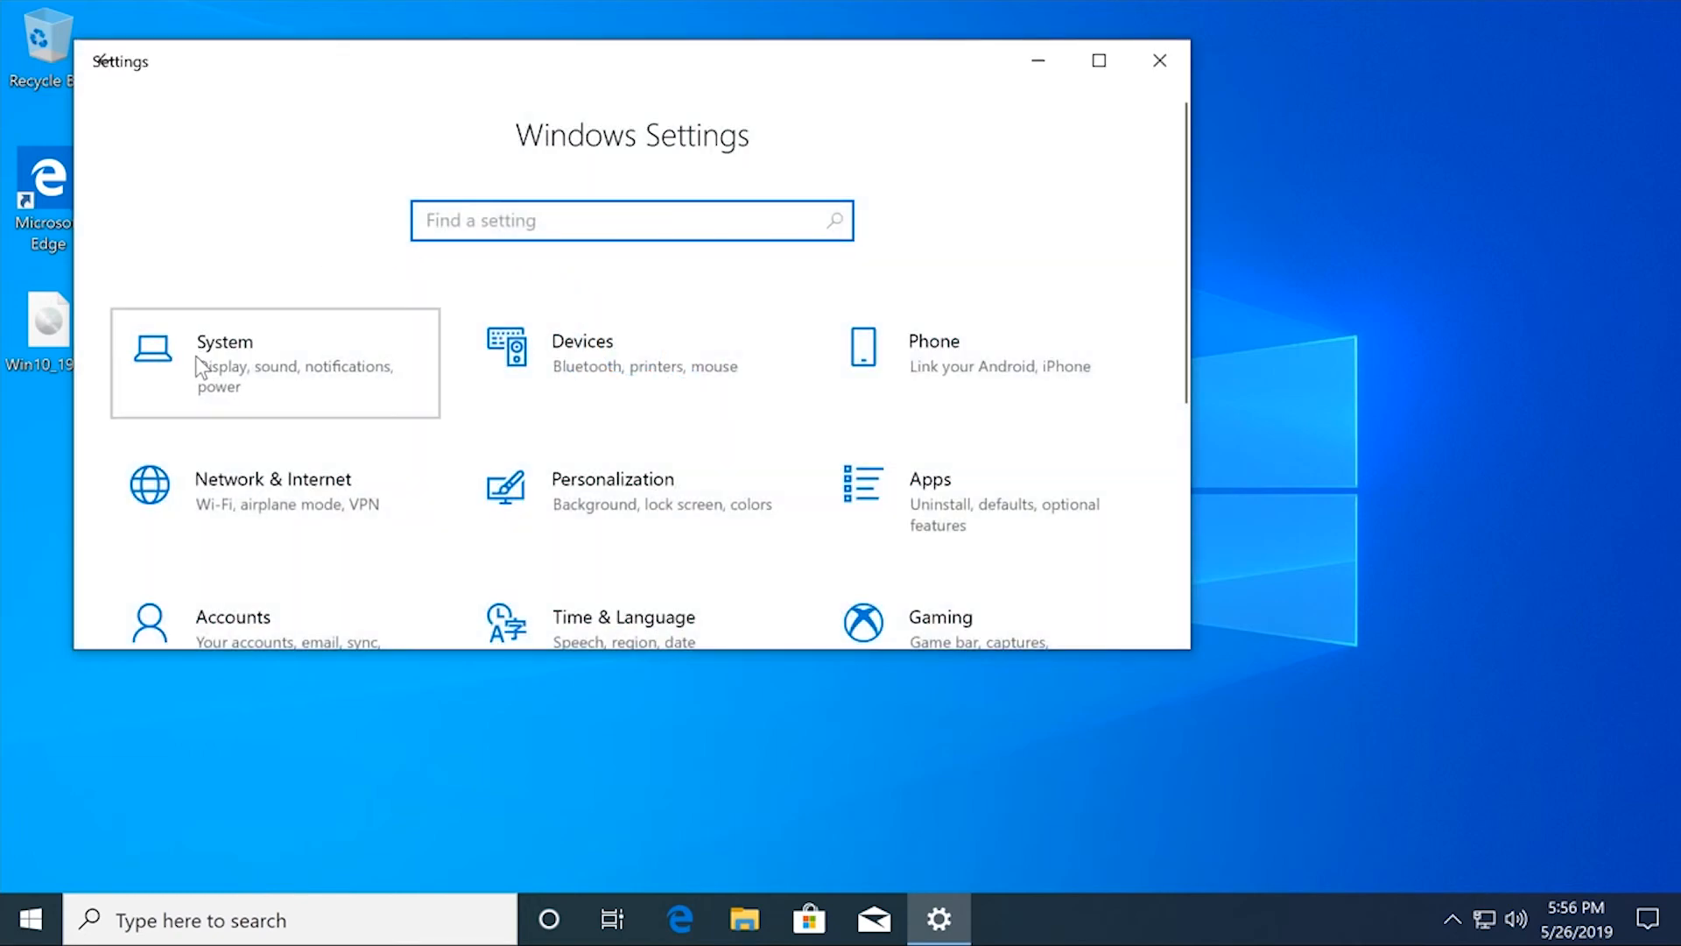
Step: Go to the About page in the System settings and check the edition and version under Windows specifications
{"action": "scroll", "coordinate": [702, 429], "scroll_direction": "down", "scroll_amount": 5}
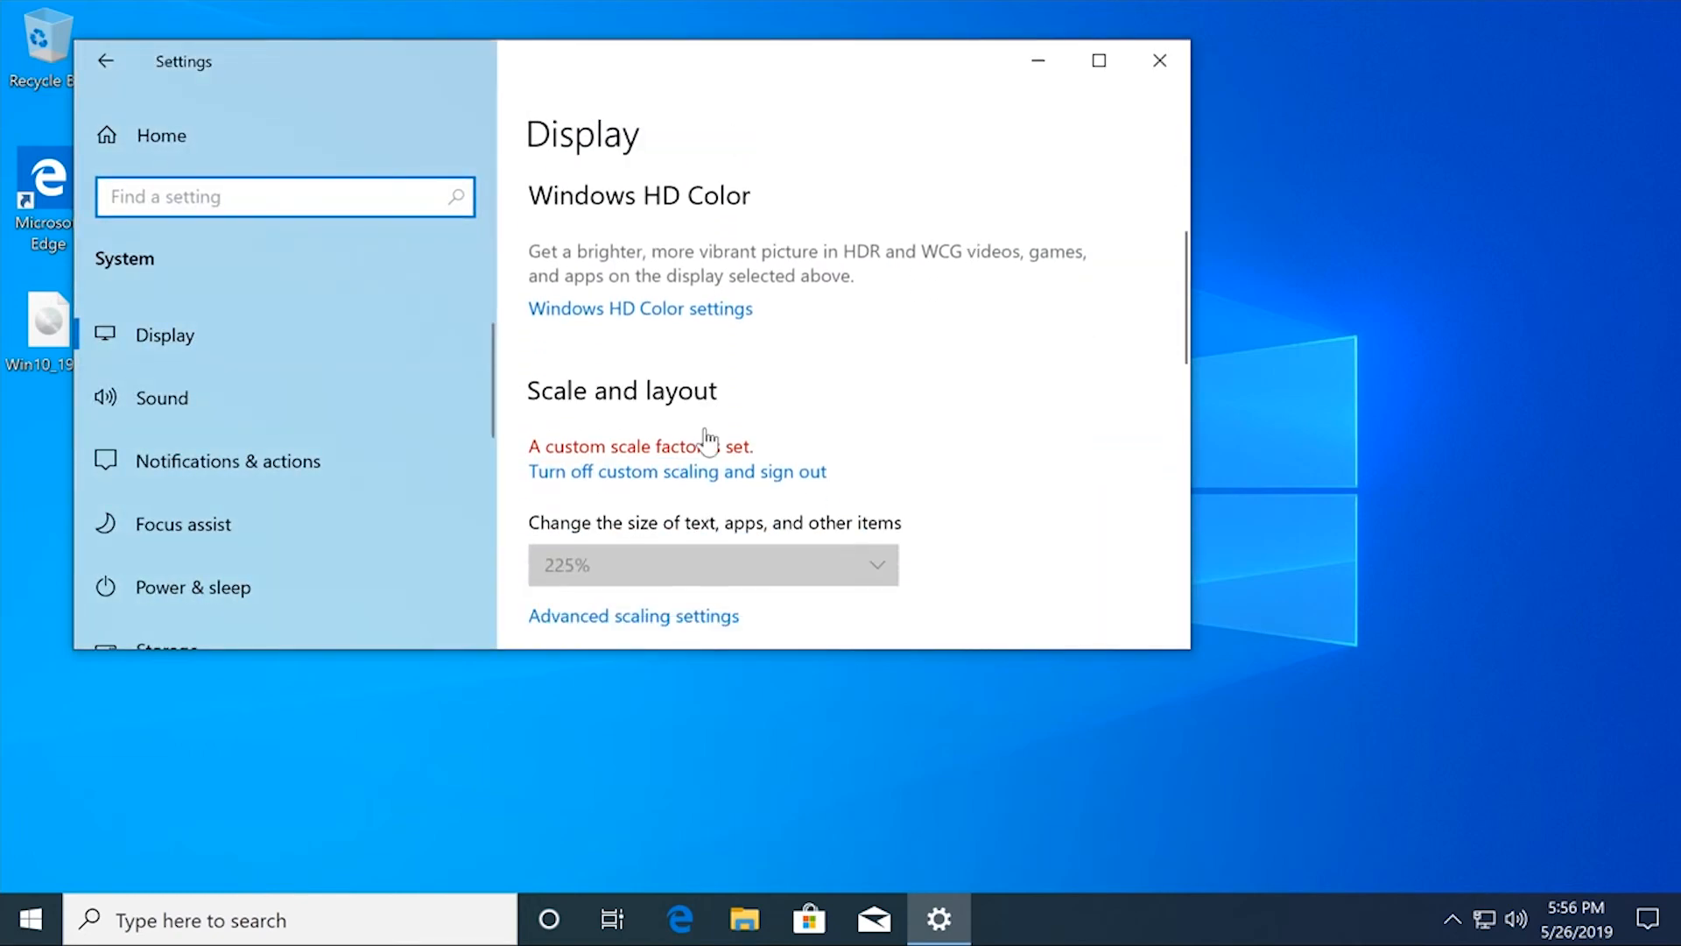
{"action": "scroll", "coordinate": [702, 429], "scroll_direction": "down", "scroll_amount": 4}
{"action": "scroll", "coordinate": [245, 507], "scroll_direction": "down", "scroll_amount": 6}
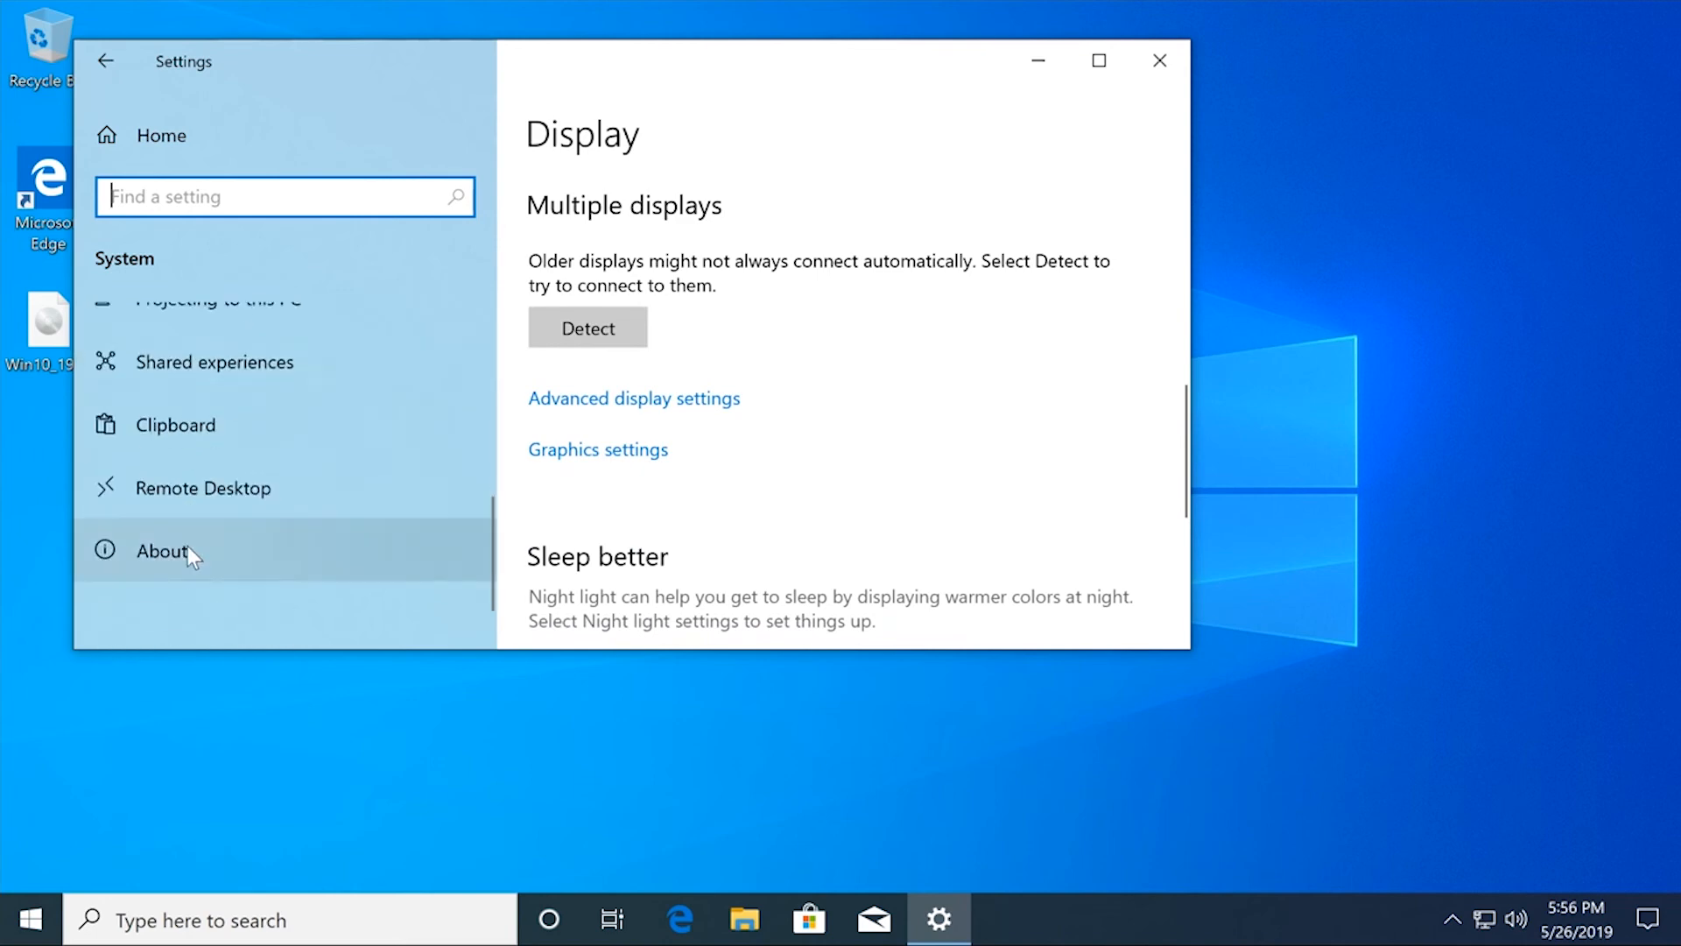
{"action": "left_click", "coordinate": [182, 528]}
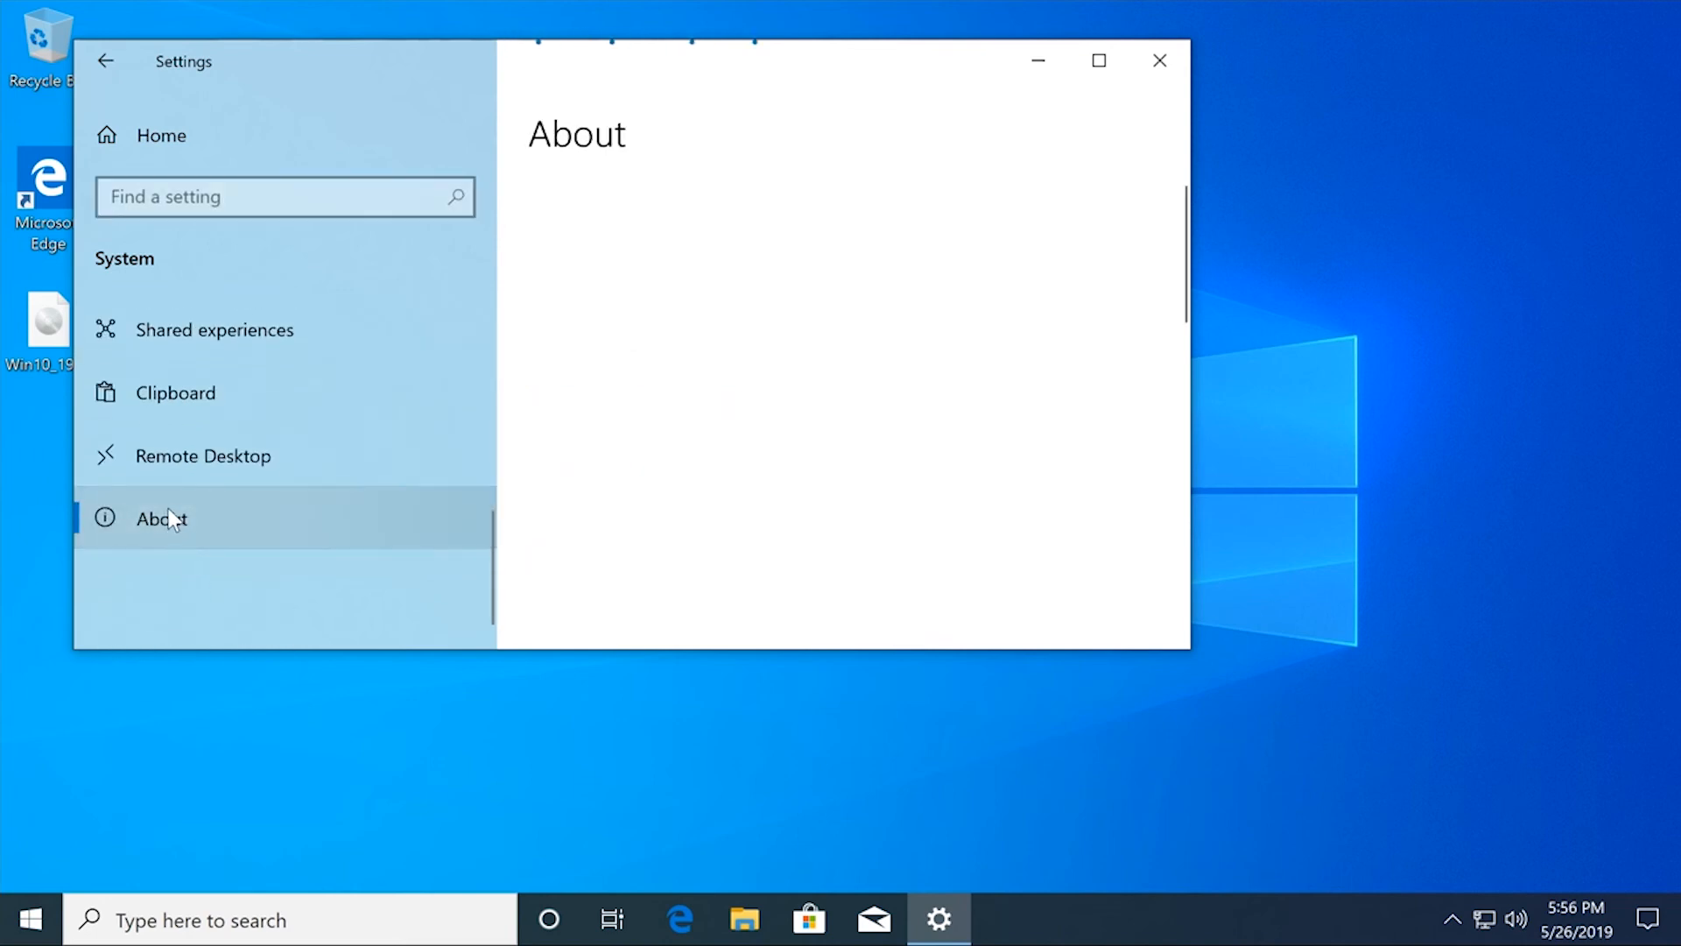
{"action": "scroll", "coordinate": [806, 453], "scroll_direction": "down", "scroll_amount": 8}
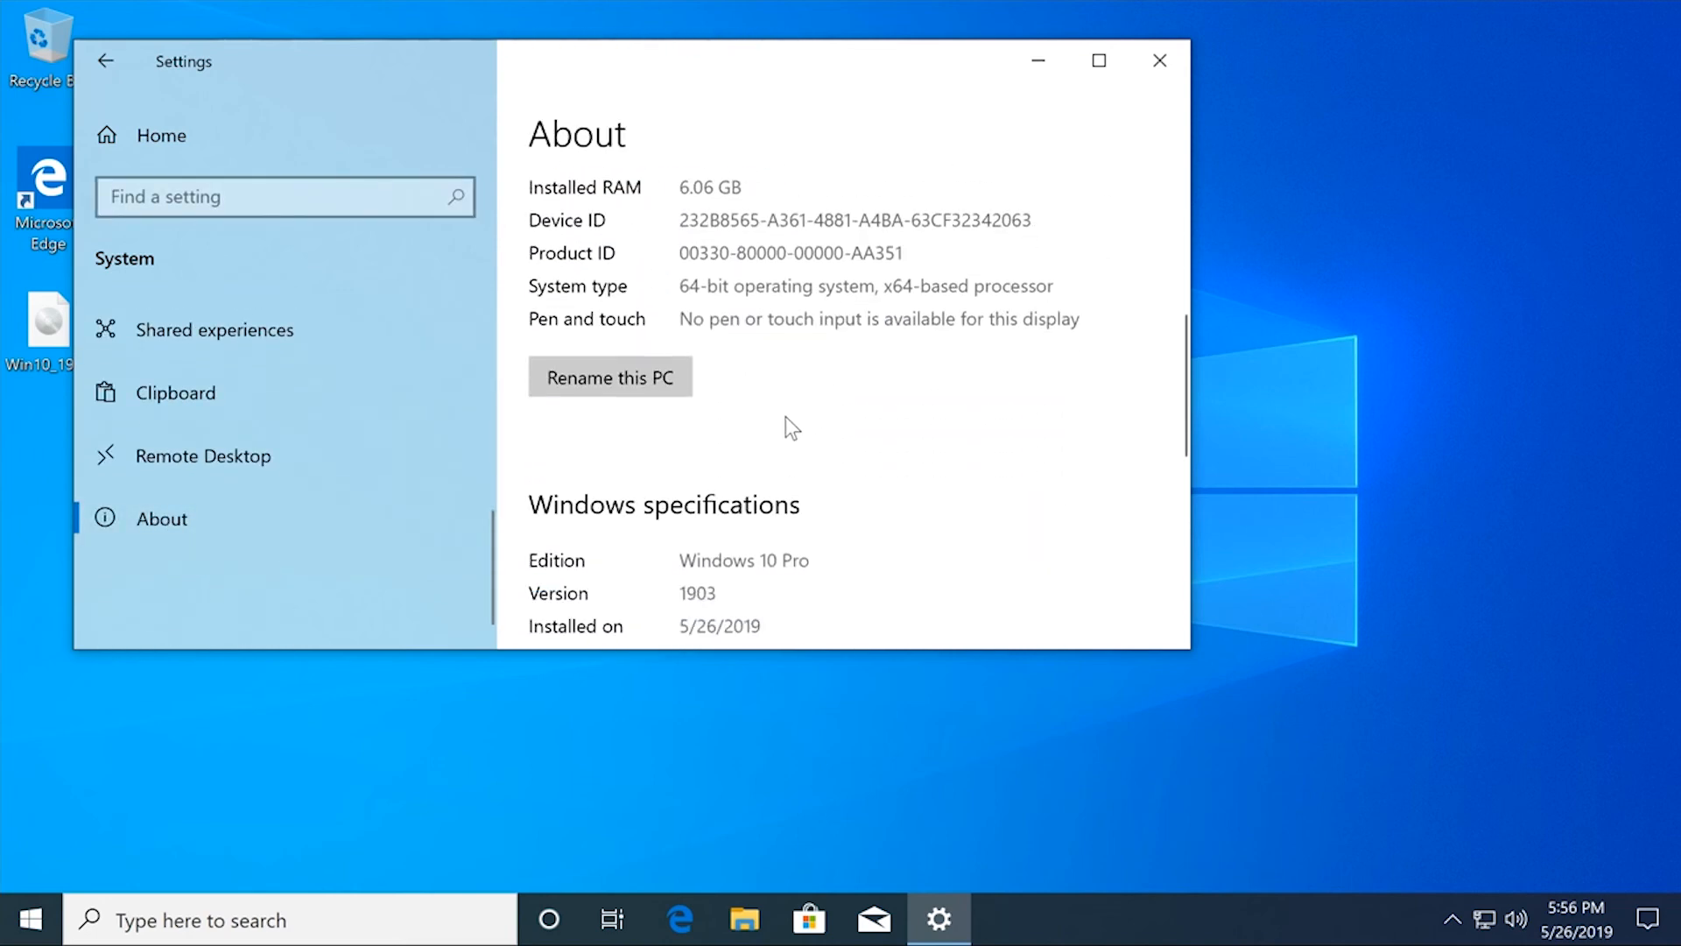